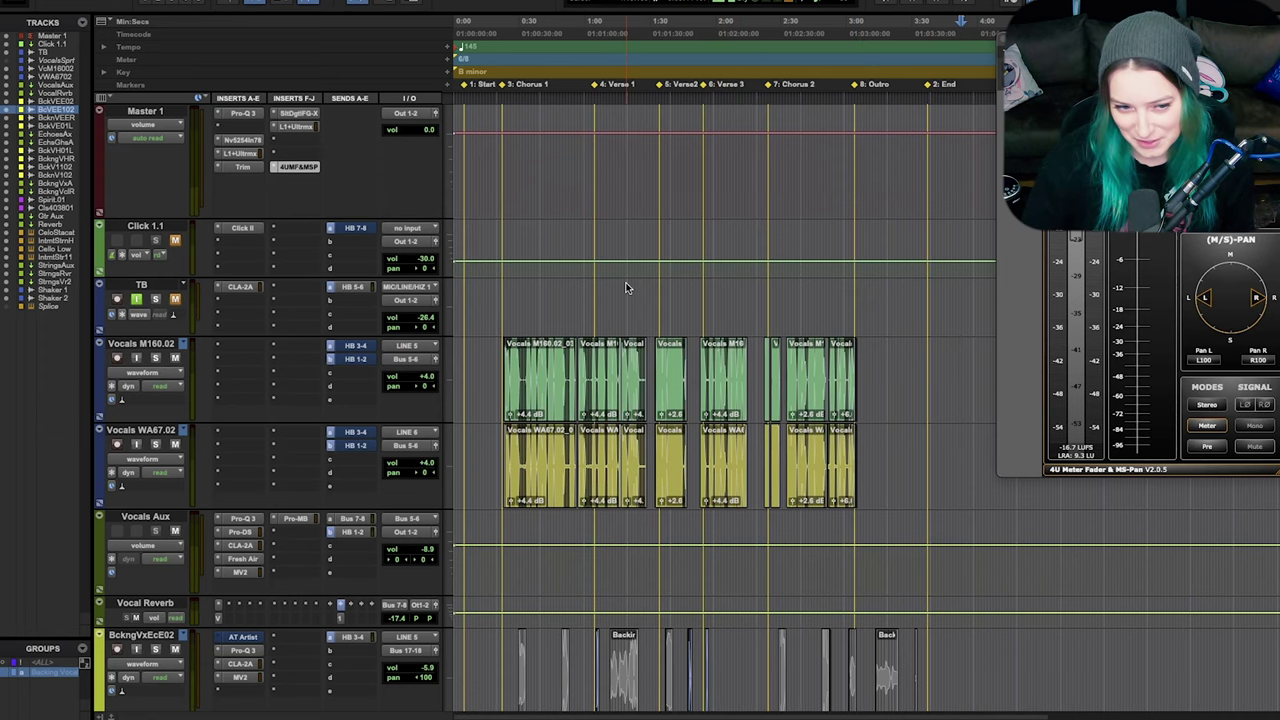
Scroll to the string tracks and open the Intimate Strings (OrgnlsIntS) instrument, moving its window fully into view
scroll(857, 469, down, 10)
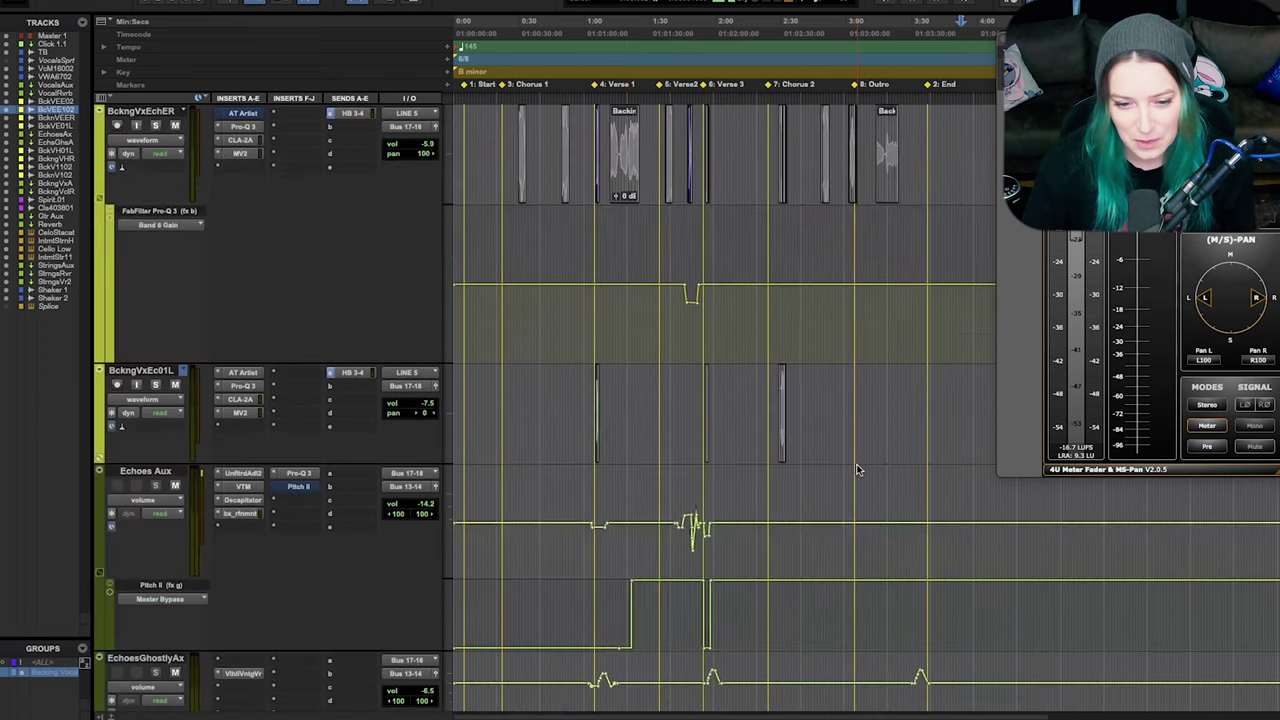
scroll(857, 469, down, 15)
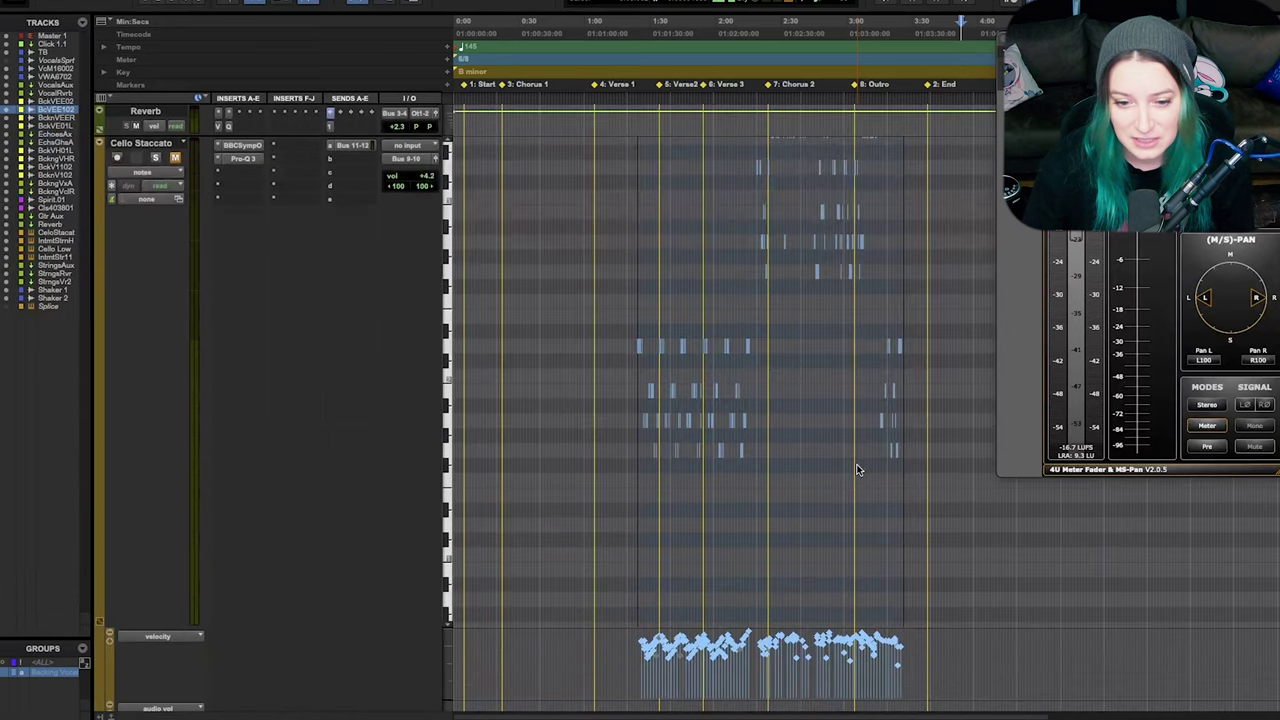
scroll(755, 462, down, 5)
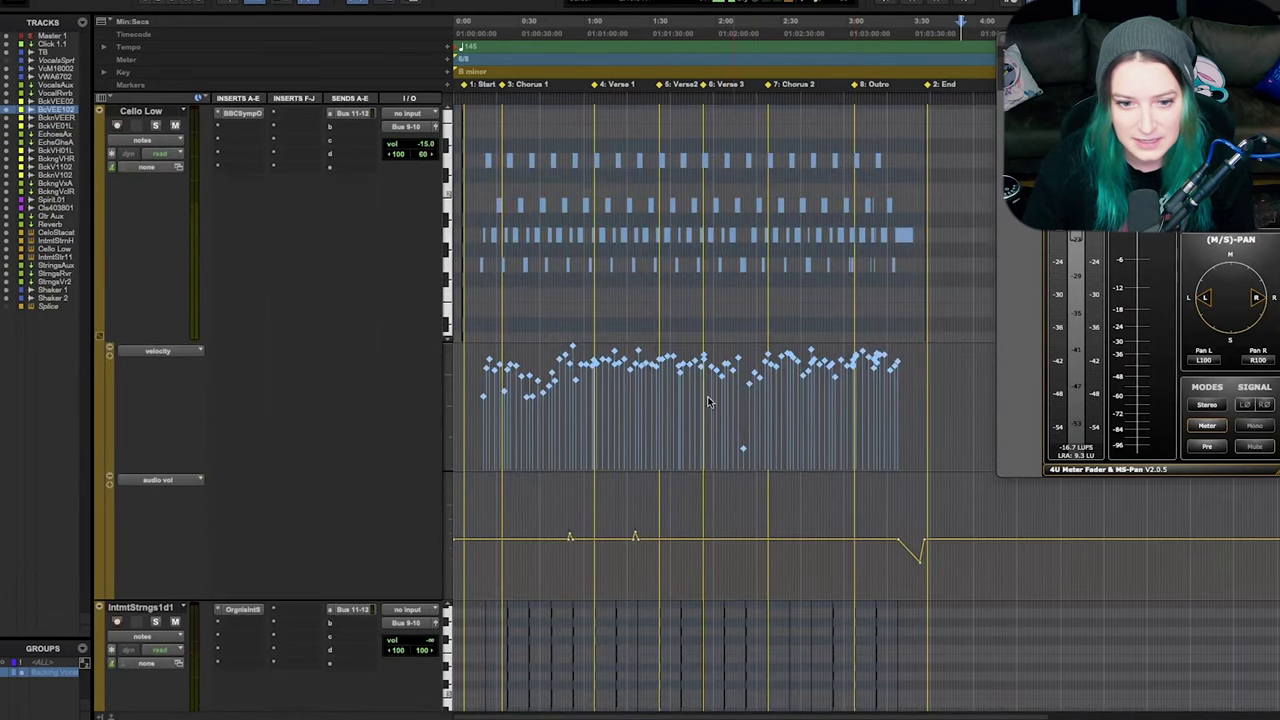
scroll(708, 402, down, 5)
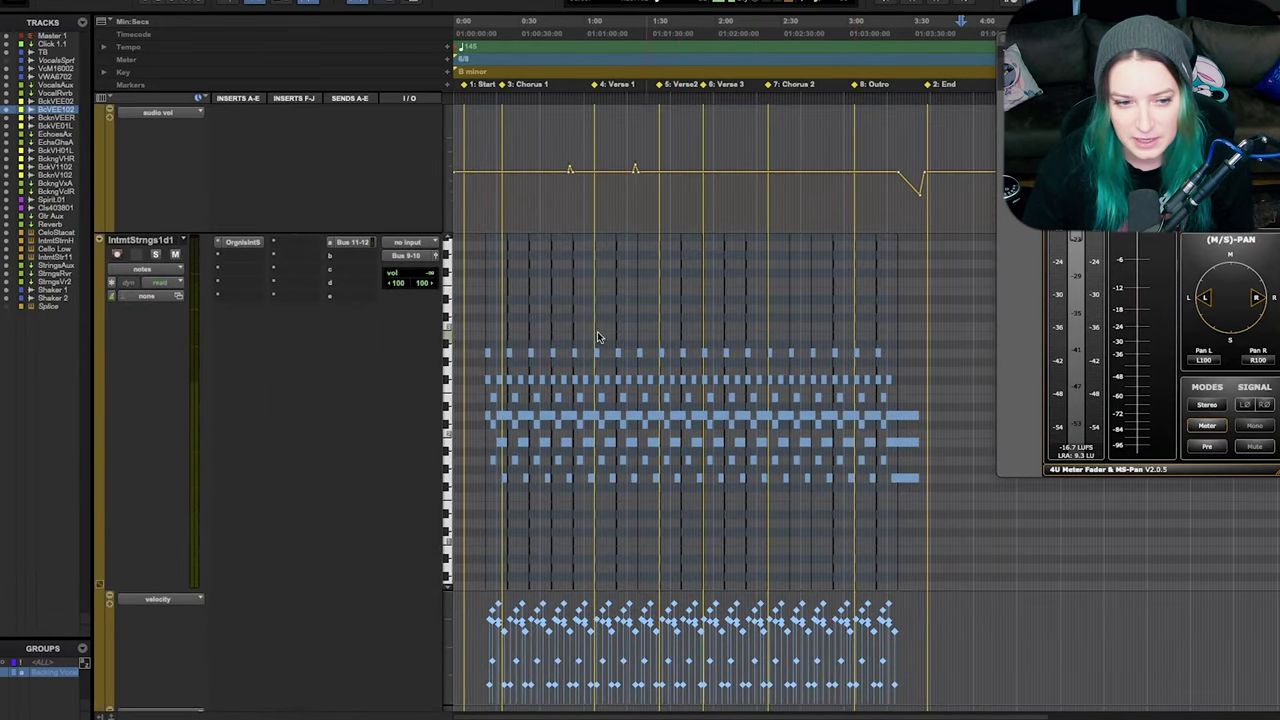
click(247, 241)
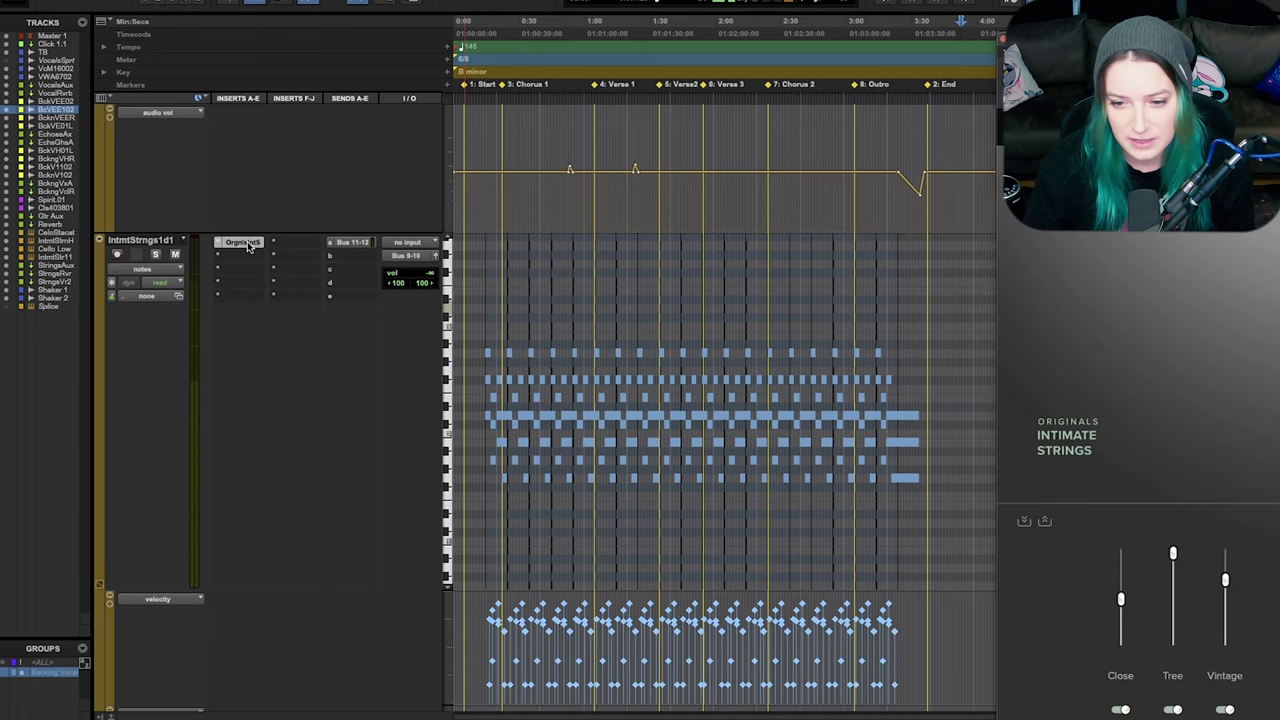
drag(1275, 39, 811, 0)
Check the BBC Symphony Orchestra celli and high strings' Intimate Strings instruments, then close the plugin window
scroll(305, 350, up, 2)
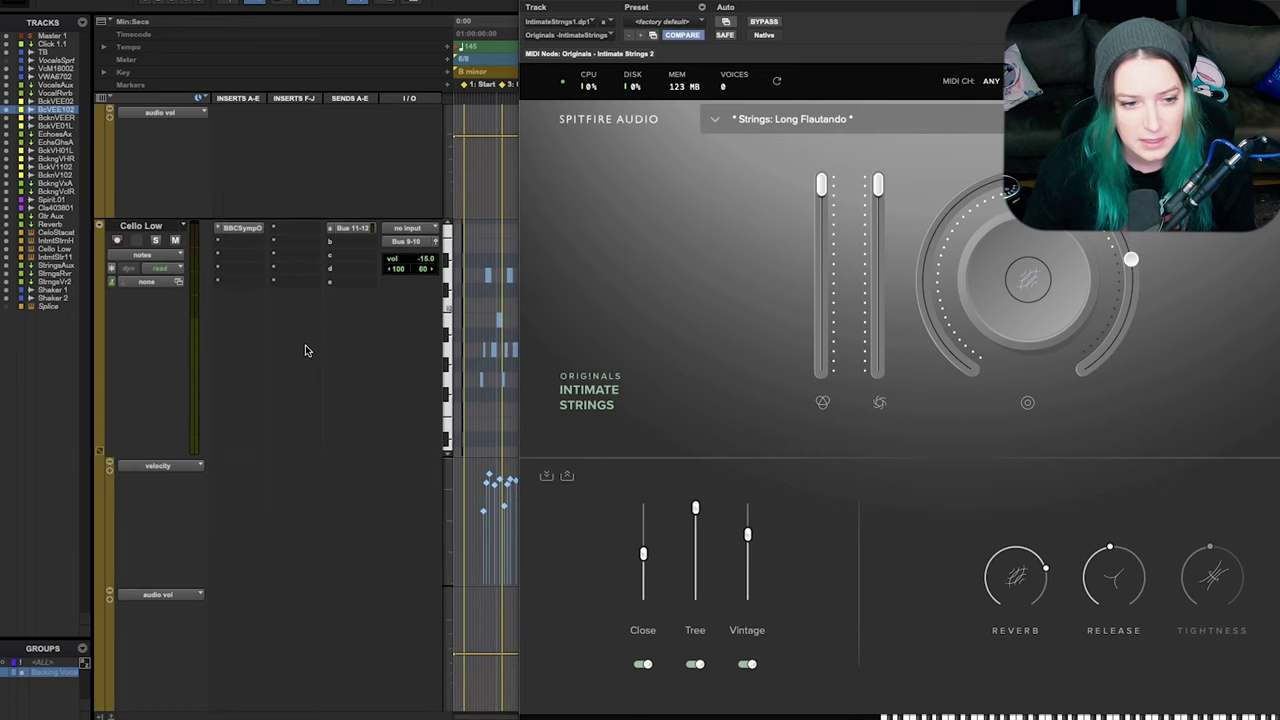
click(242, 228)
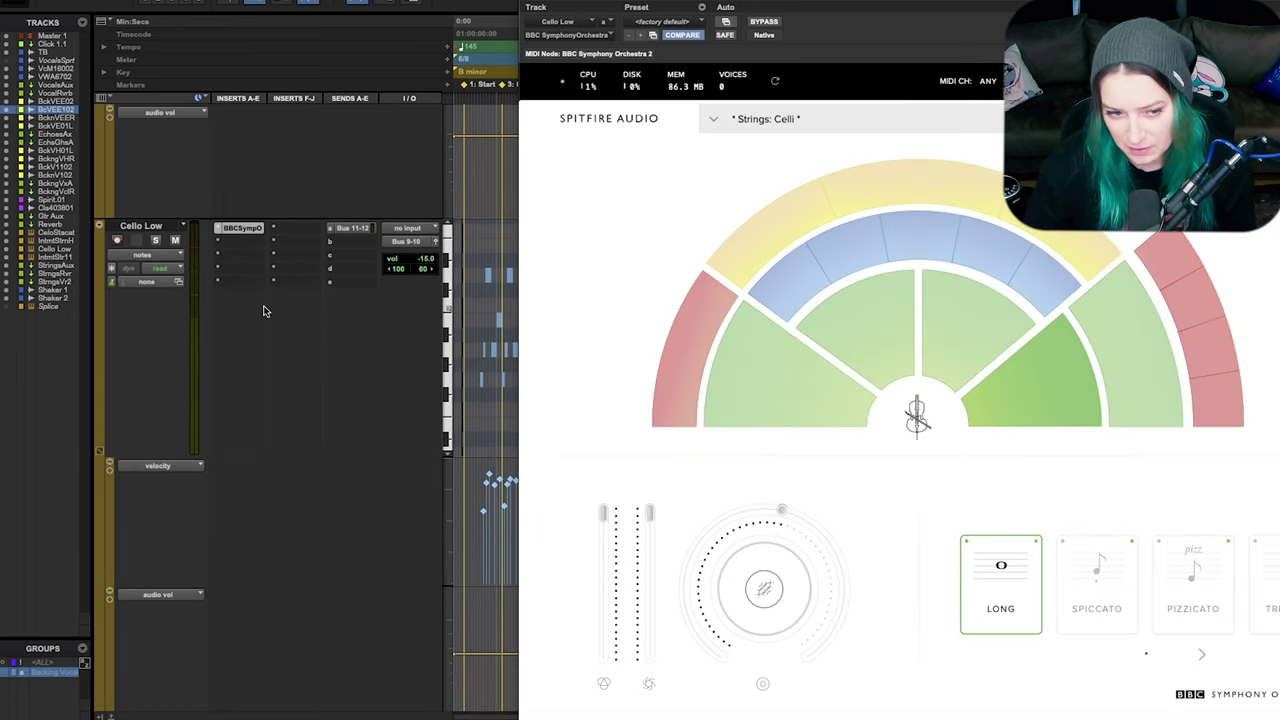
scroll(268, 328, down, 3)
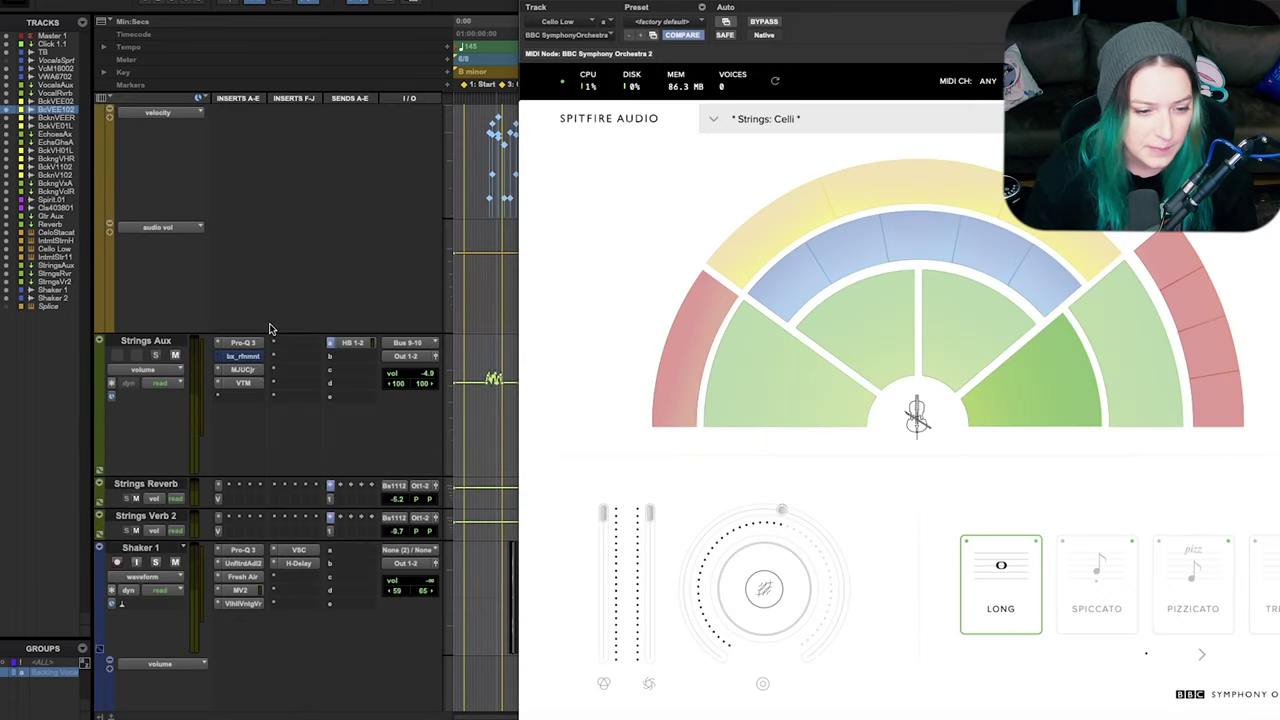
scroll(268, 328, up, 4)
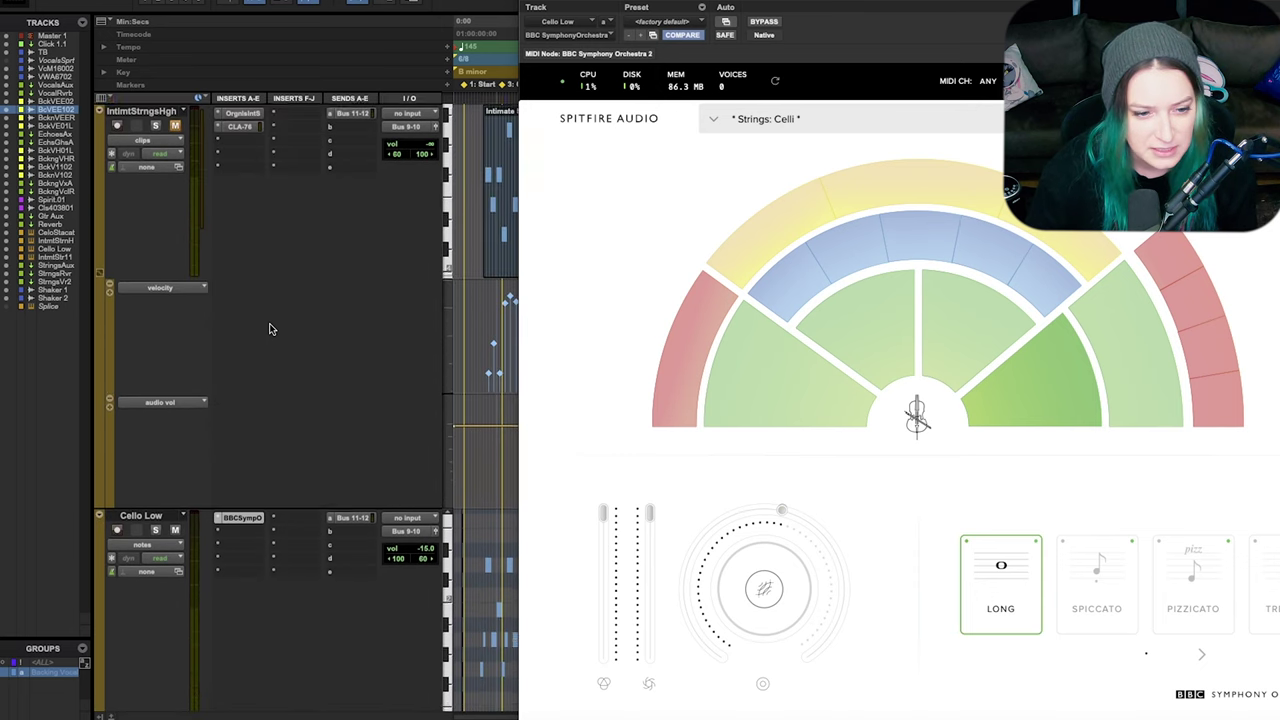
scroll(268, 328, up, 1)
click(241, 185)
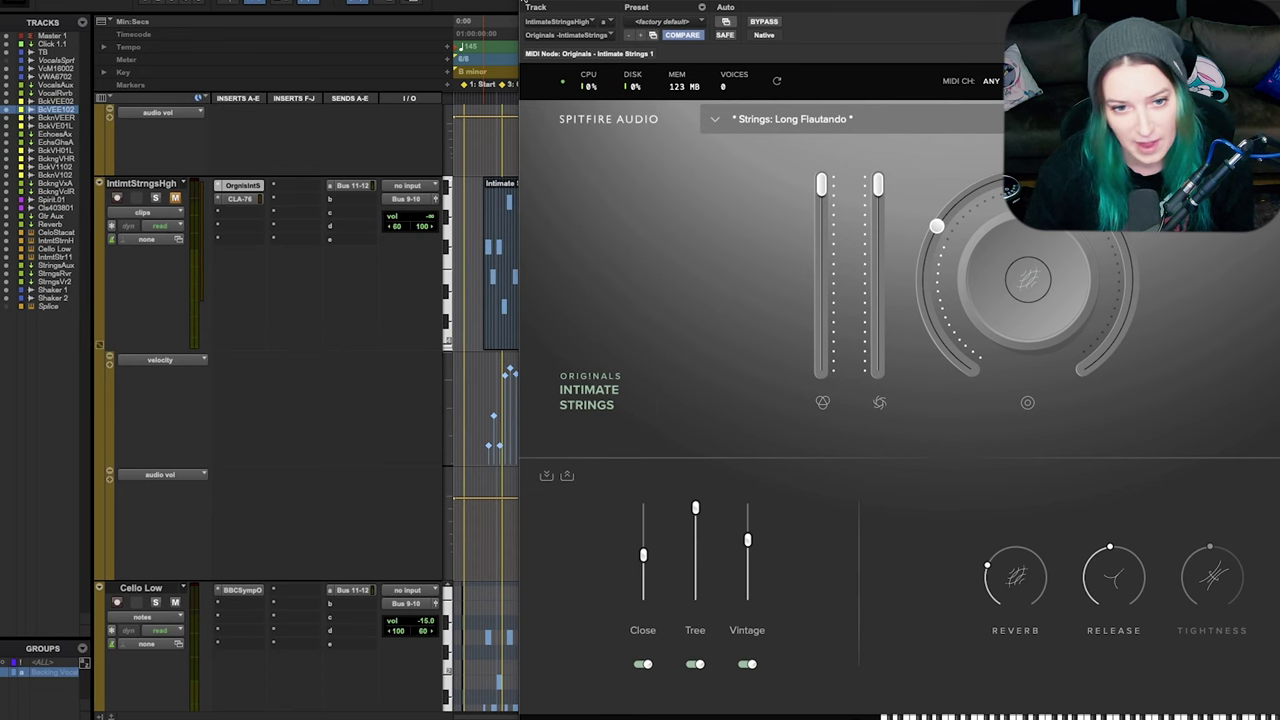
click(527, 3)
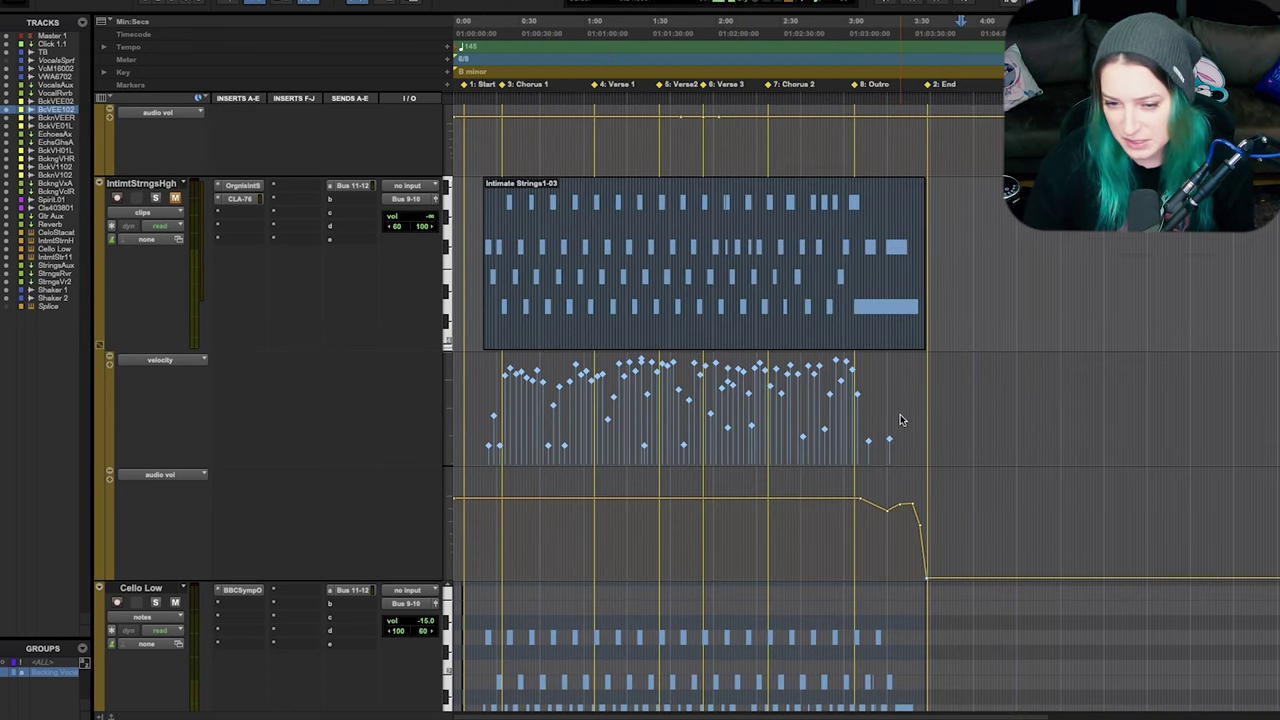
Enlarge the Intimate Strings track, review the string MIDI tracks back to Cello Staccato, and show score notation
key(ctrl+Up)
key(ctrl+Up)
scroll(900, 414, down, 5)
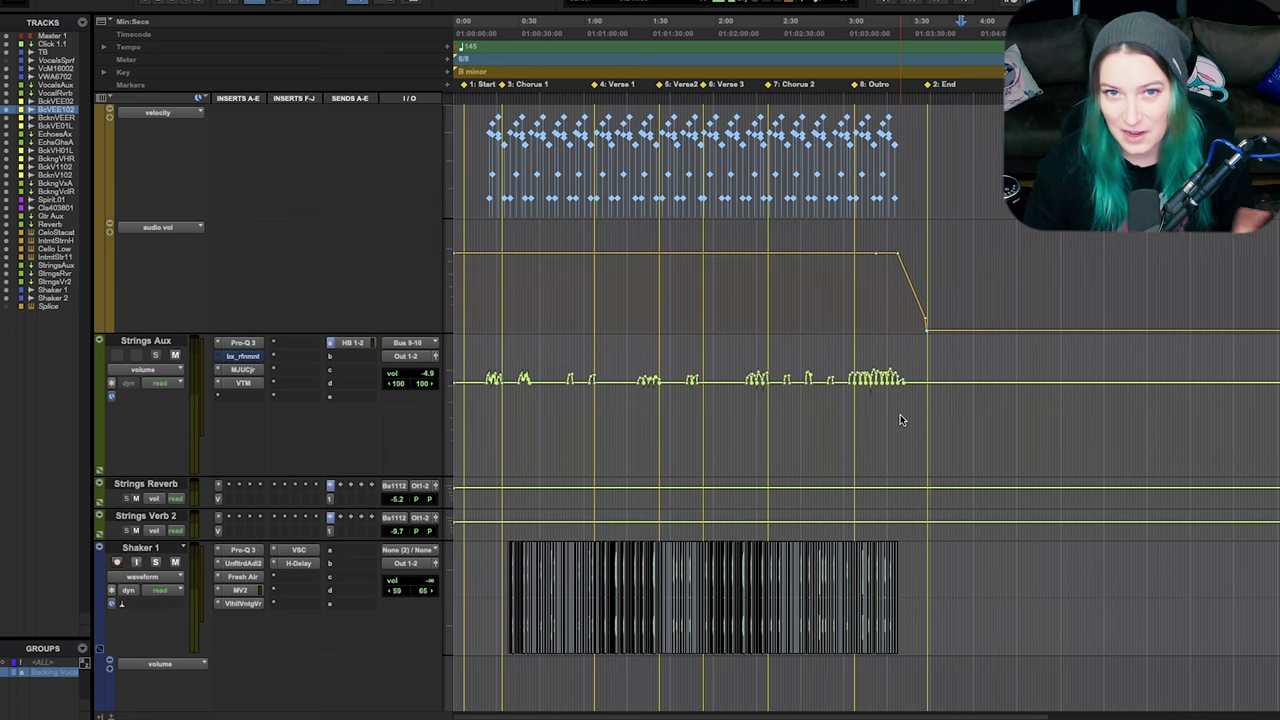
scroll(900, 420, up, 8)
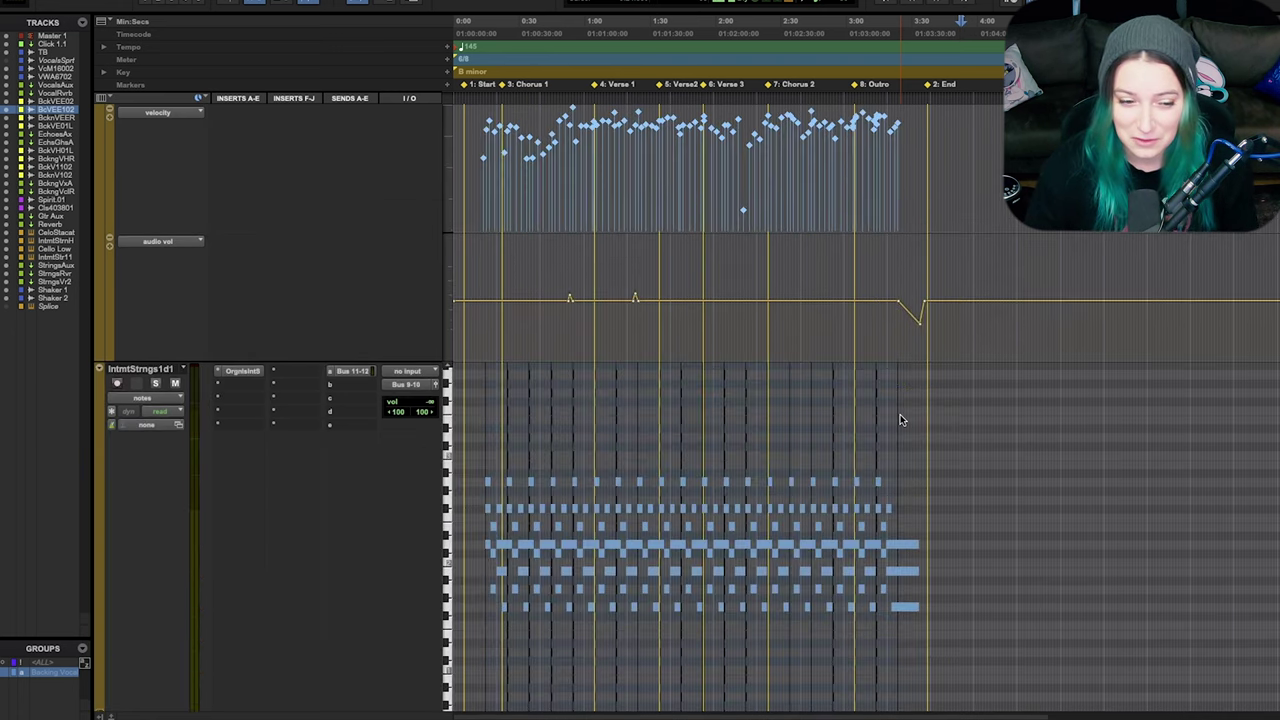
scroll(900, 420, up, 6)
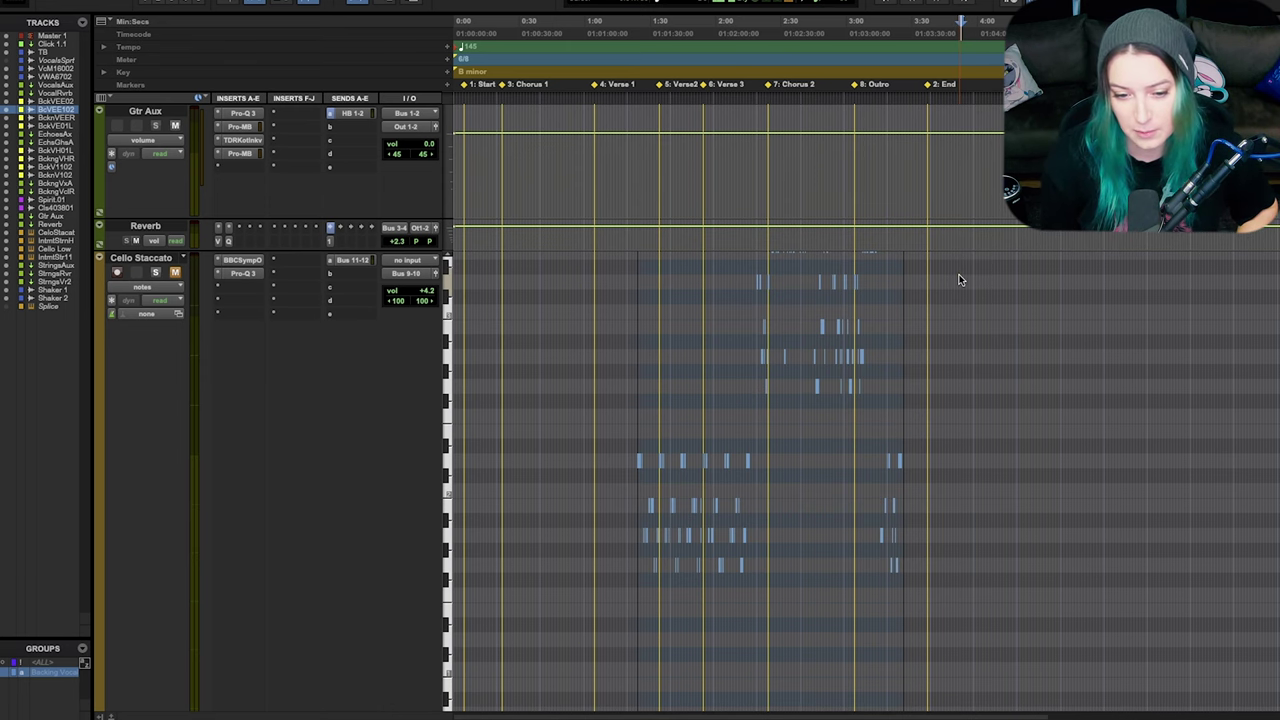
key(ctrl+alt+equal)
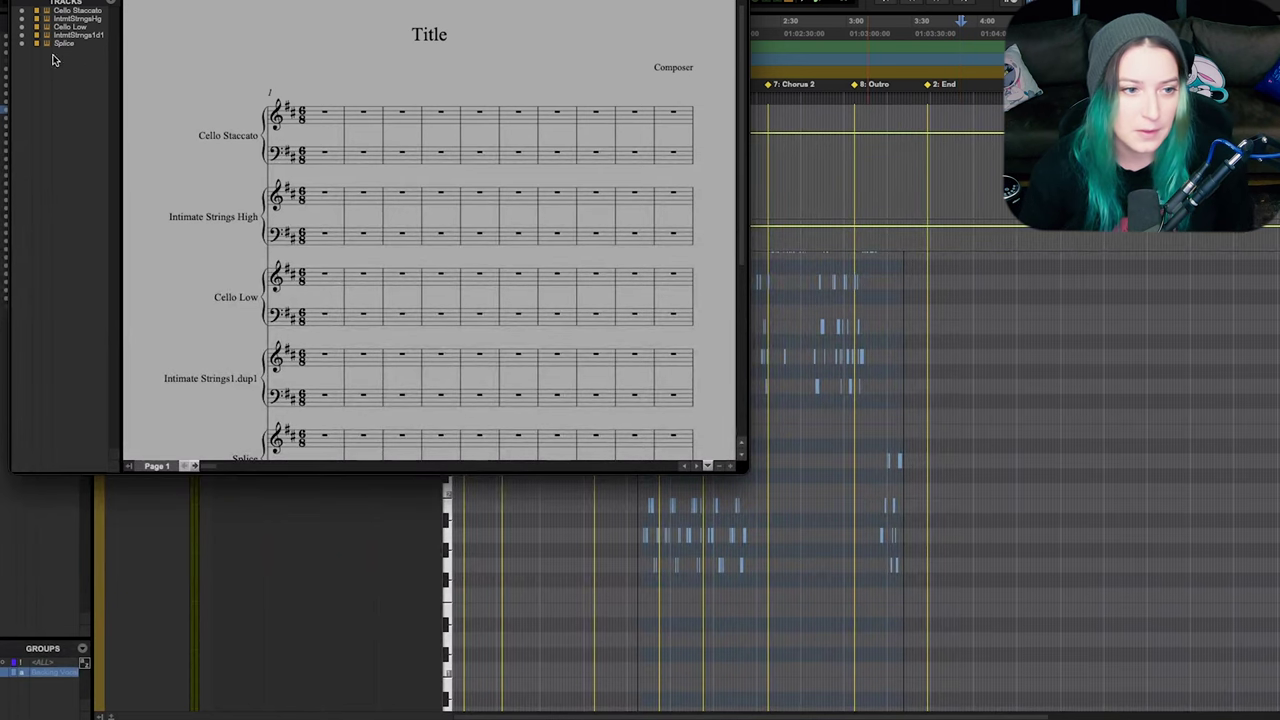
Close the notation view, reopen it as the Score Editor, and scroll down the notation page
key(ctrl+w)
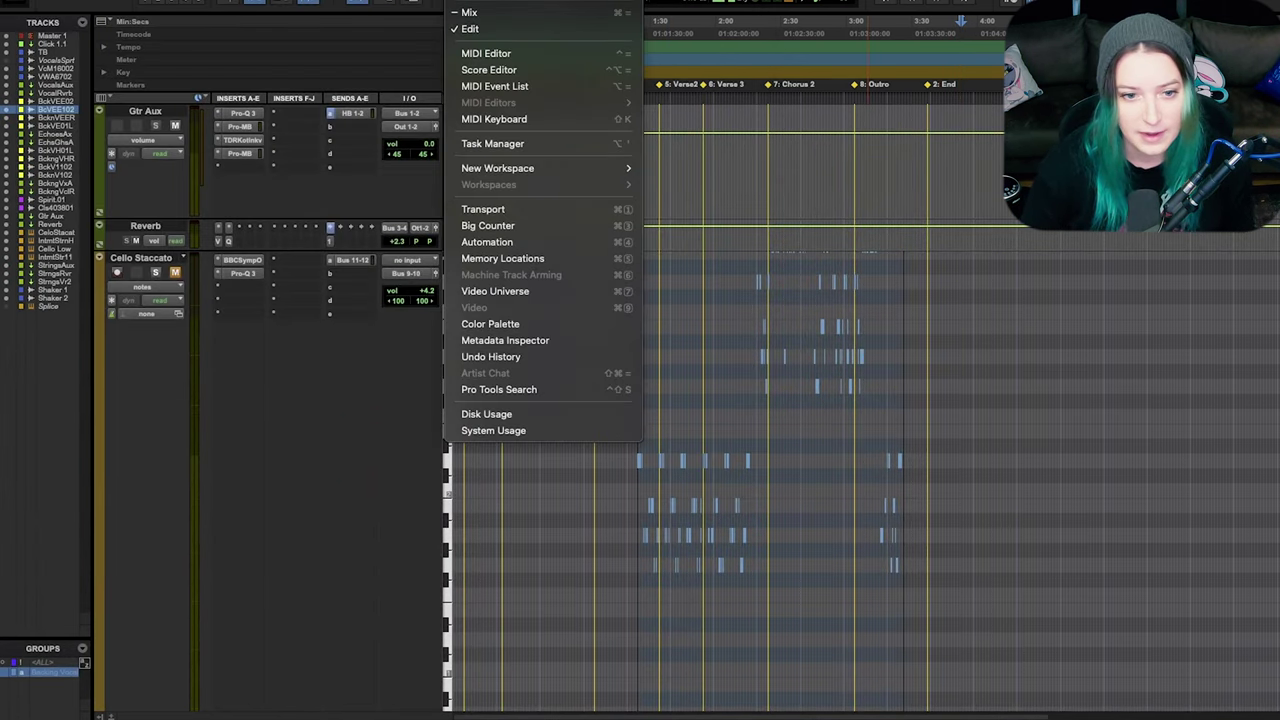
click(527, 72)
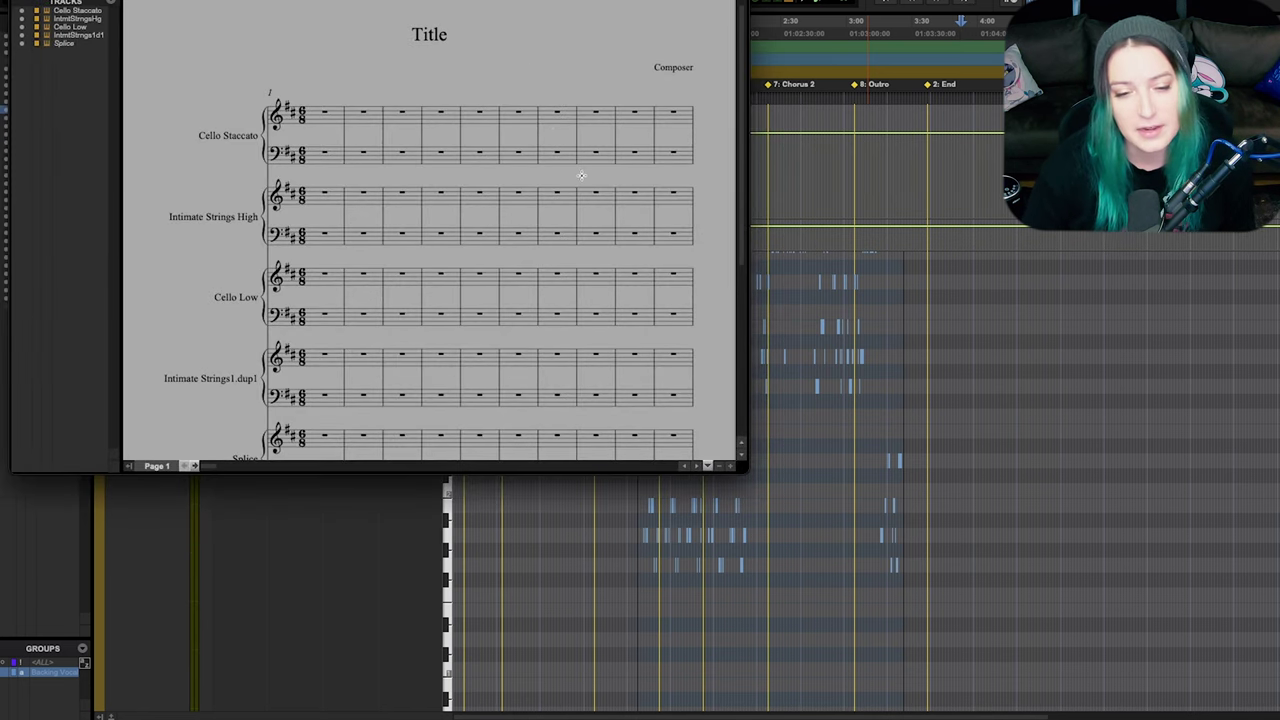
scroll(581, 176, down, 3)
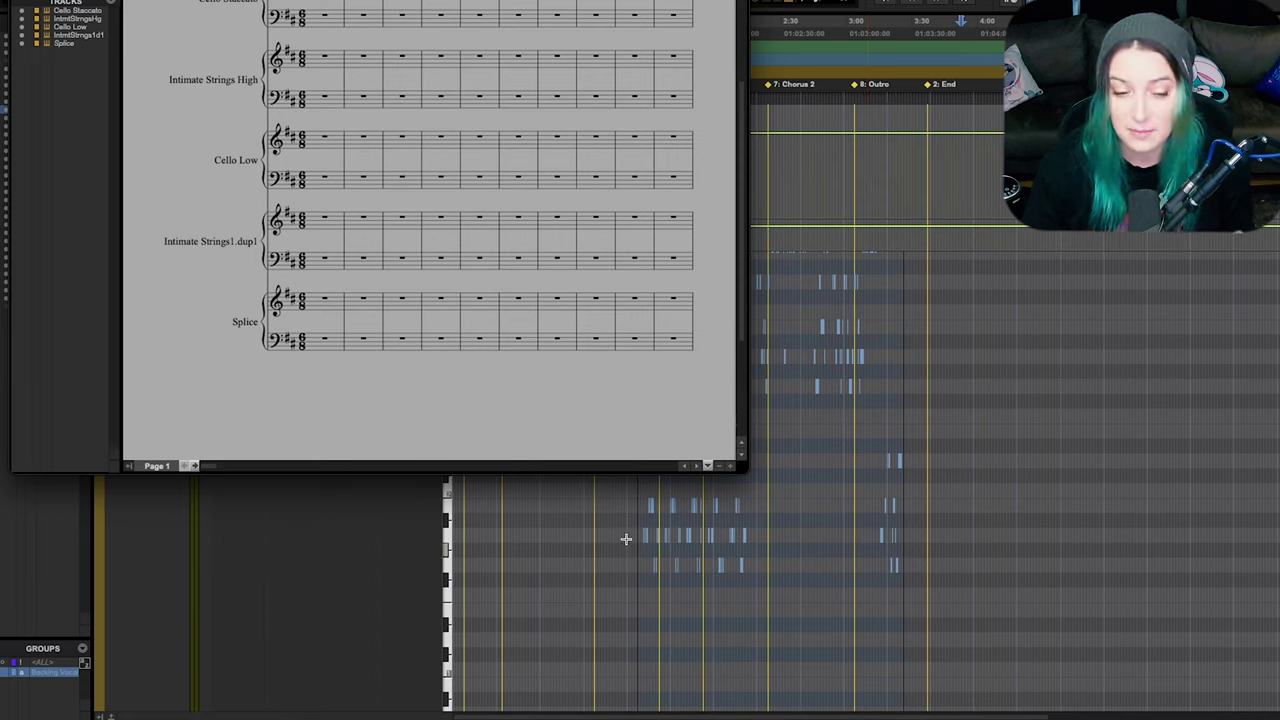
Page the score forward to page 9, starting at bar 71, and bring up the print settings
click(196, 466)
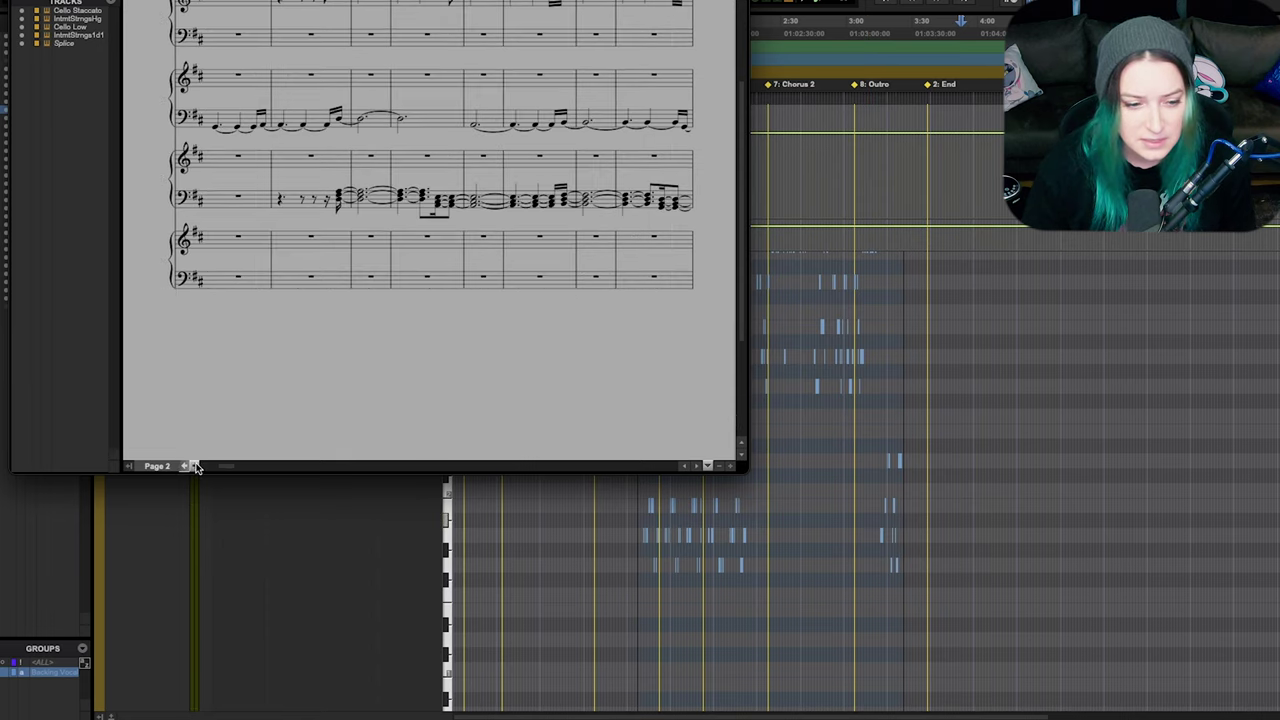
scroll(232, 408, up, 3)
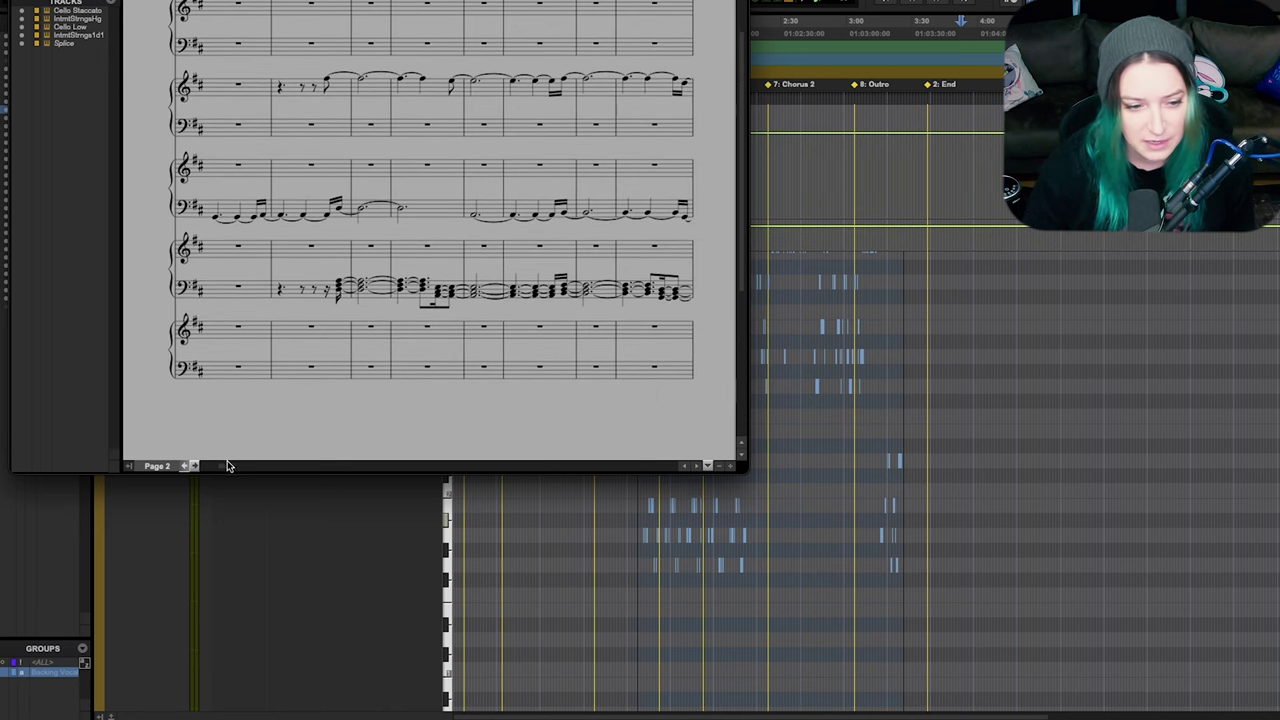
click(195, 466)
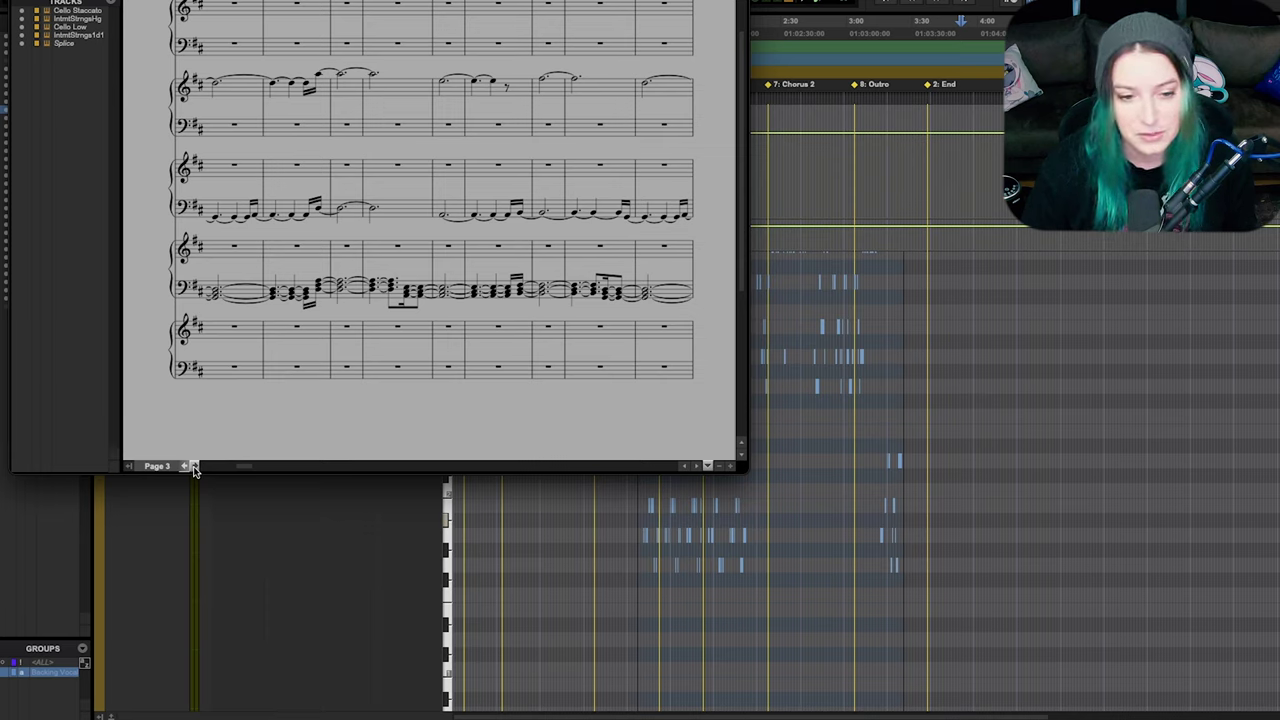
click(195, 466)
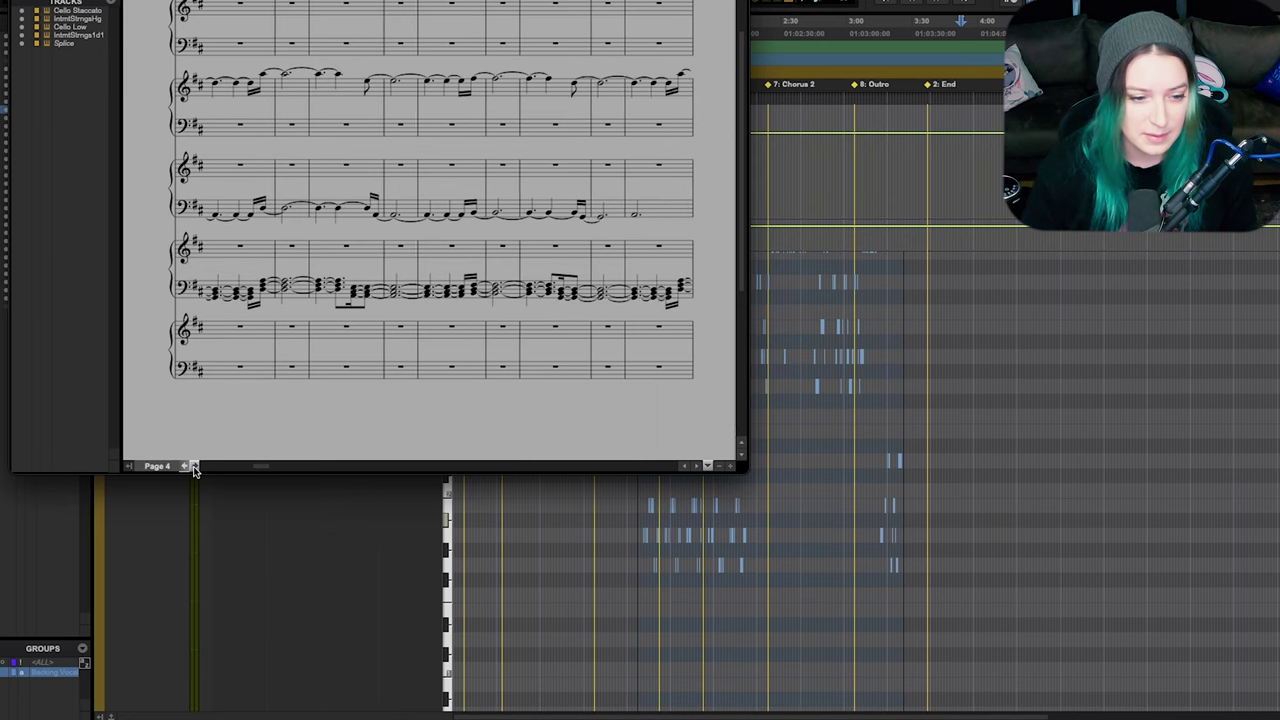
click(195, 466)
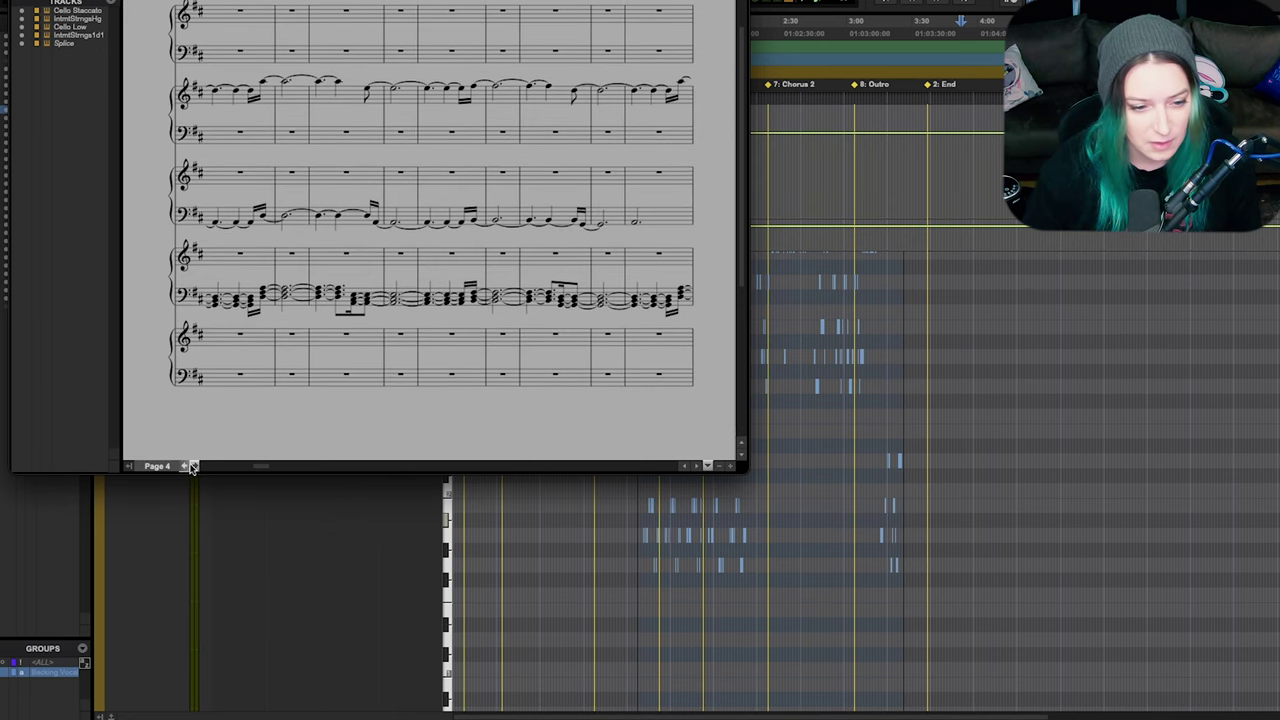
click(195, 466)
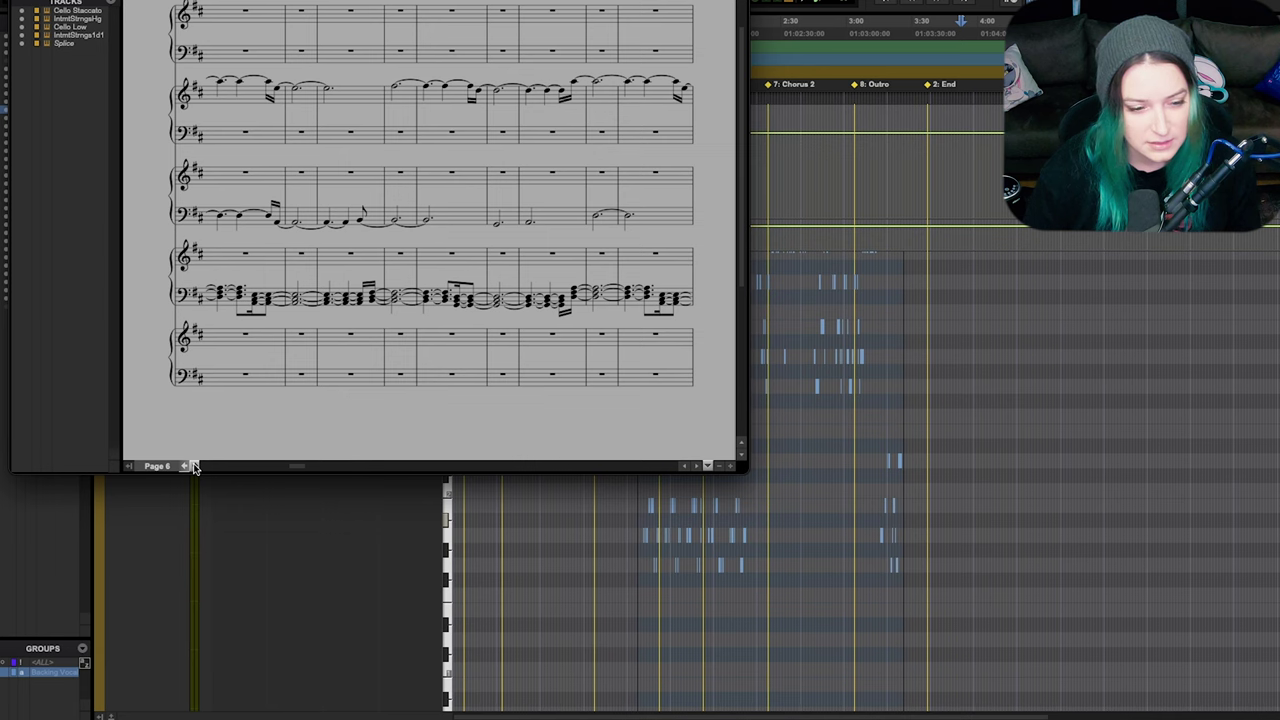
click(195, 466)
click(195, 466)
click(195, 466)
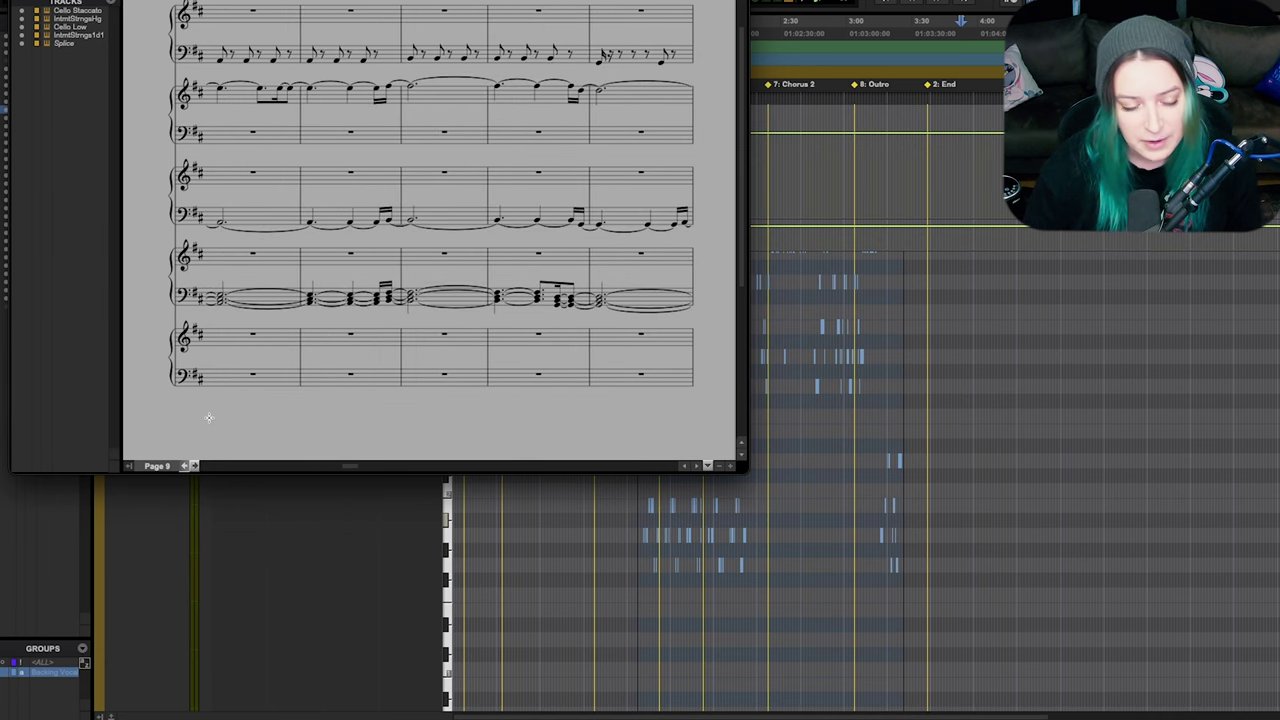
scroll(230, 368, up, 2)
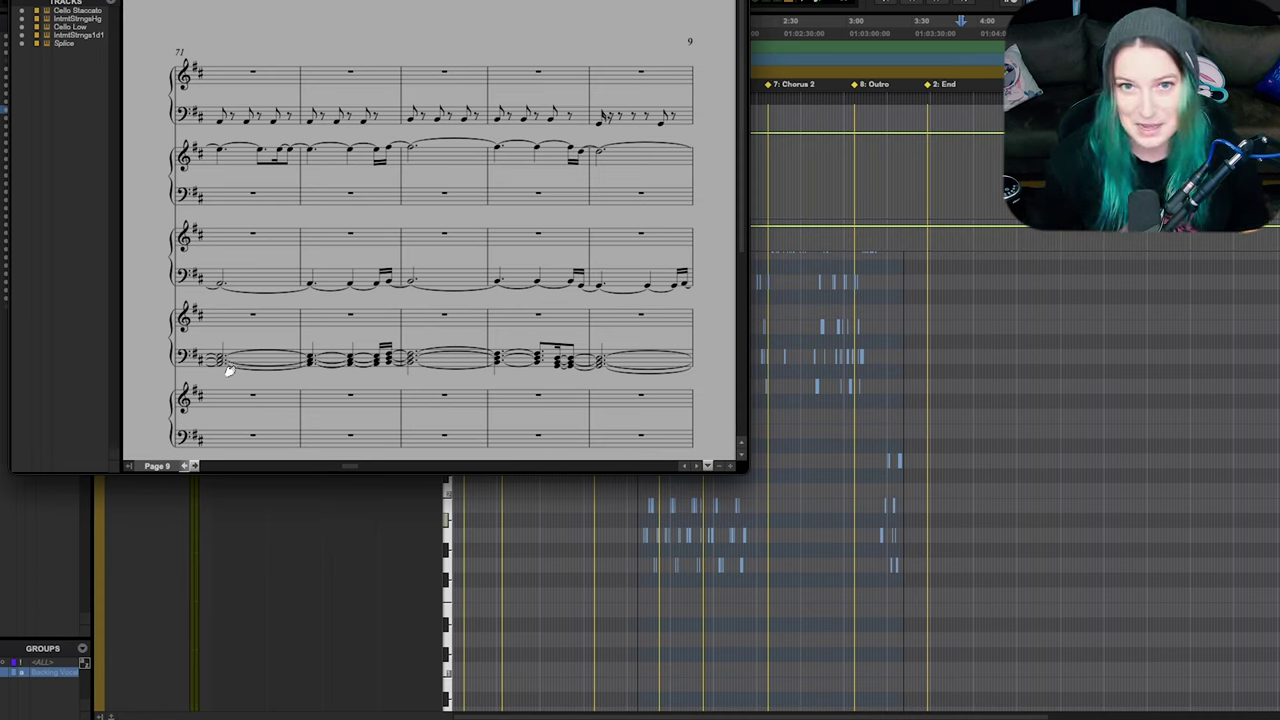
key(super+p)
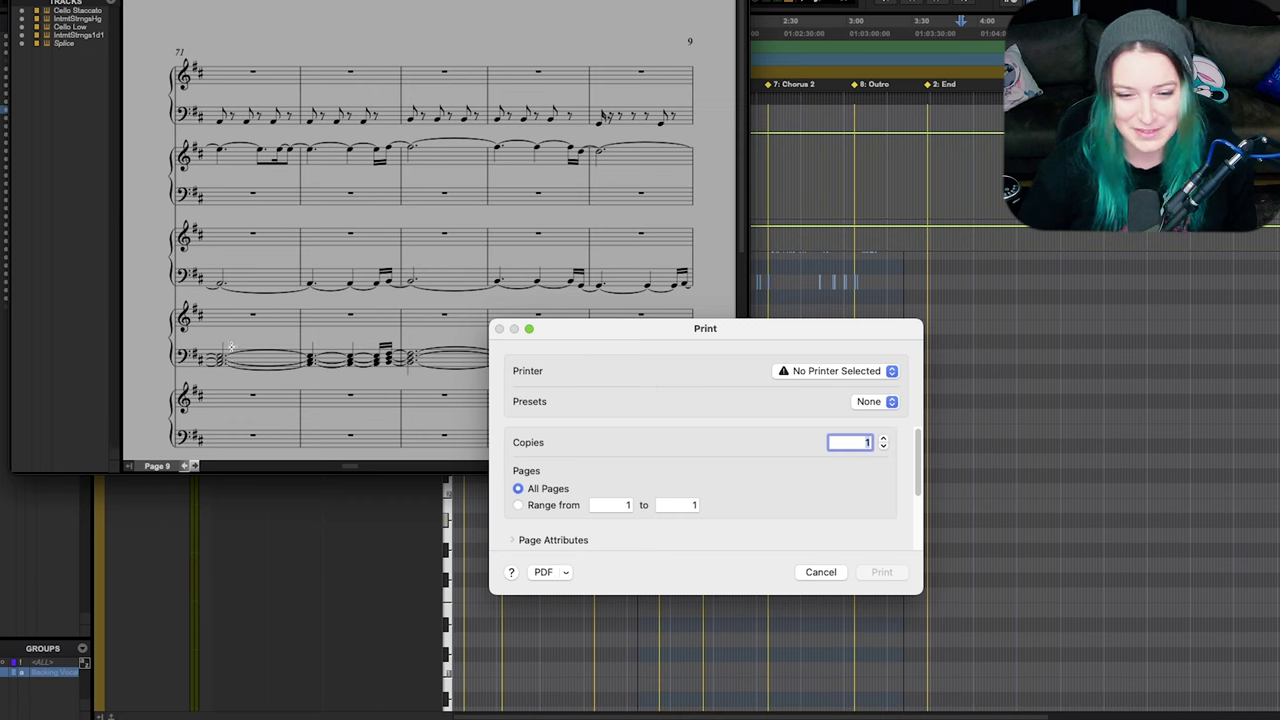
Raise the Print dialog and inspect the Printer list, leaving no printer selected
drag(694, 337, 657, 240)
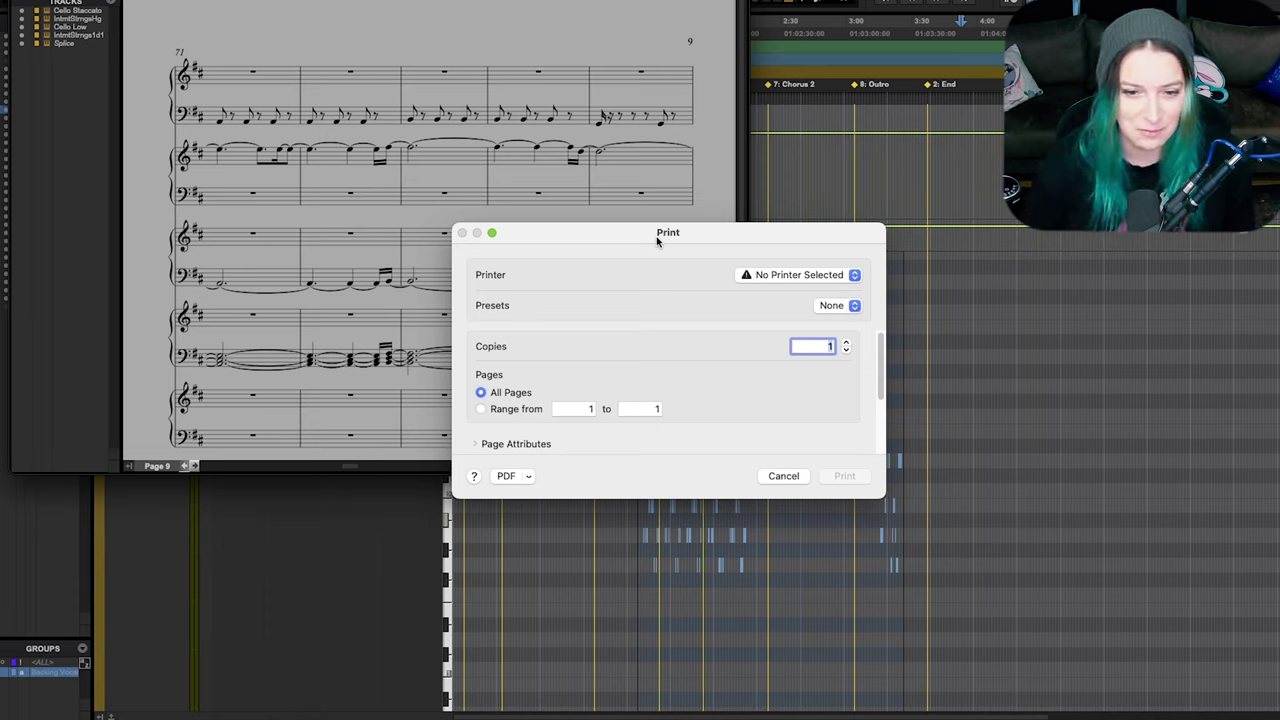
click(746, 274)
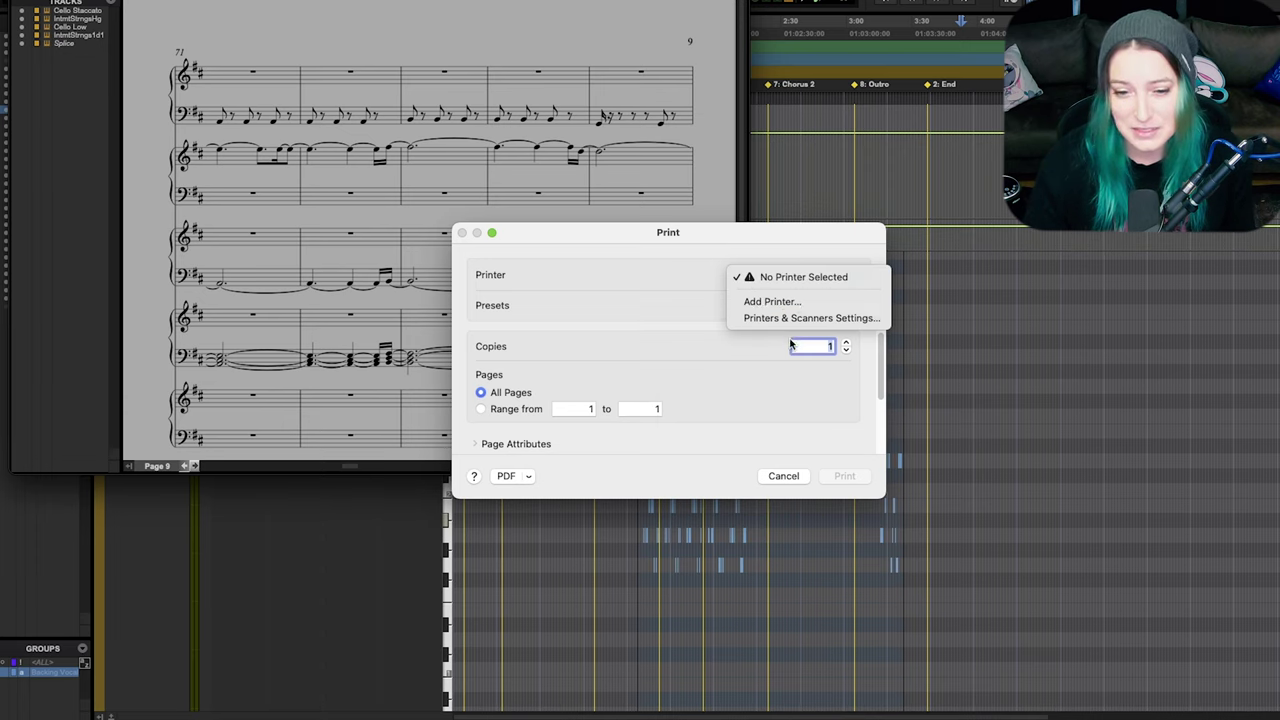
click(695, 280)
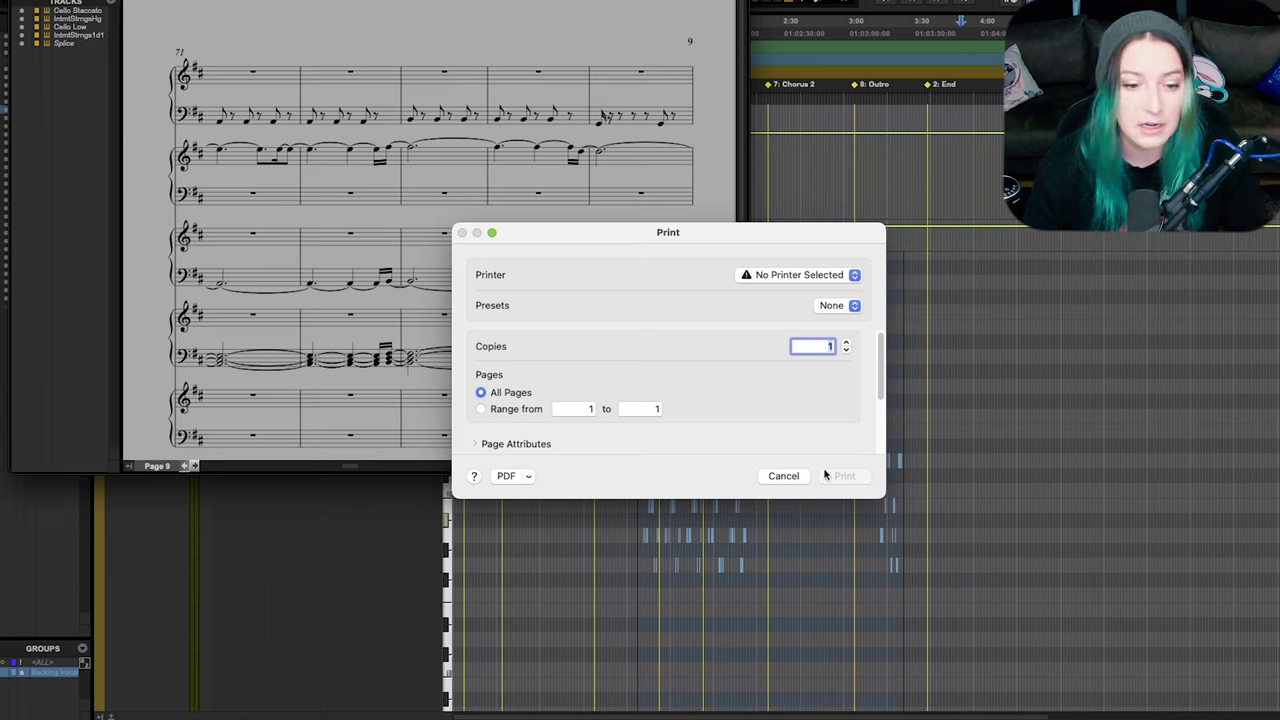
Save the printed score as the PDF TestSheetMusic in Downloads, then go to the Downloads folder
click(529, 477)
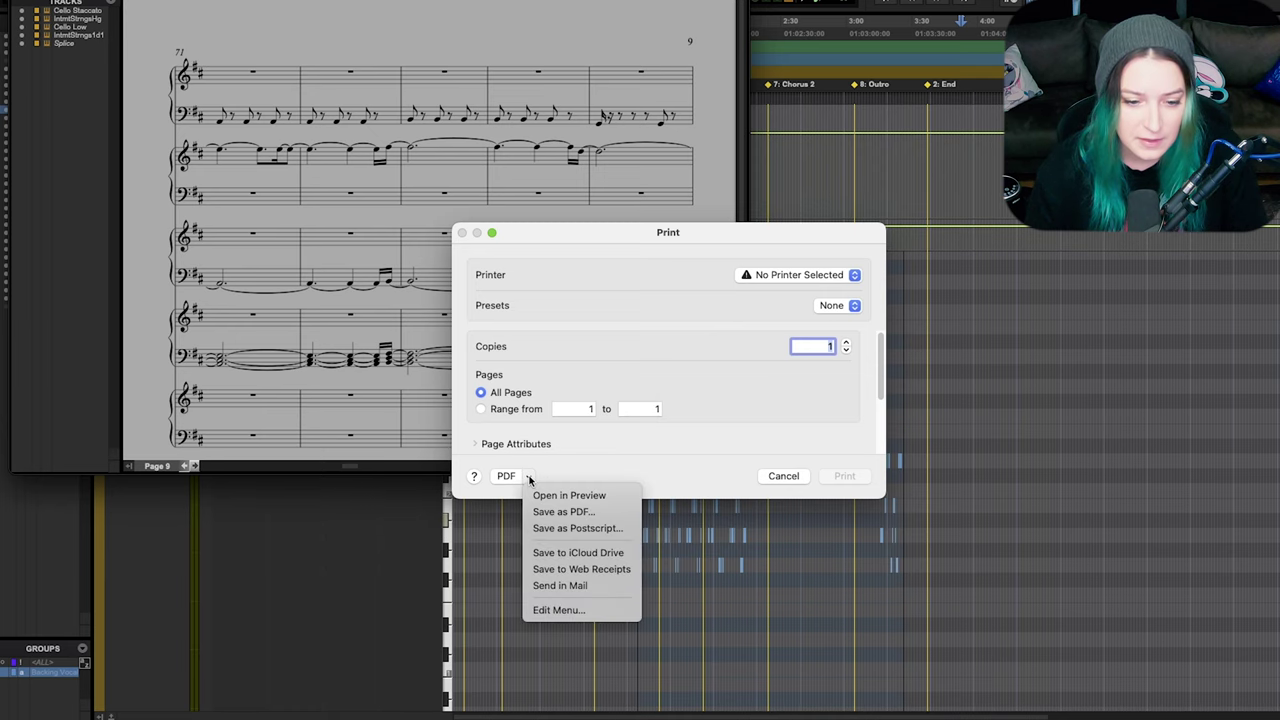
click(563, 511)
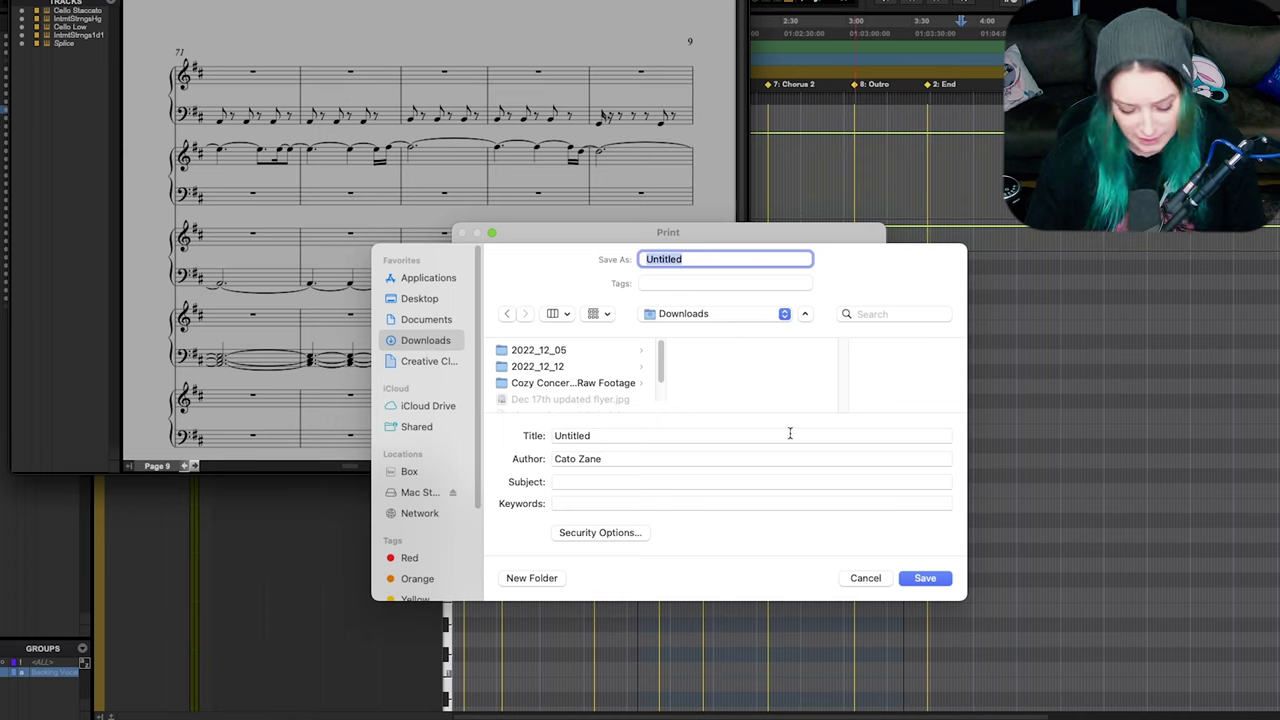
text(TestSh)
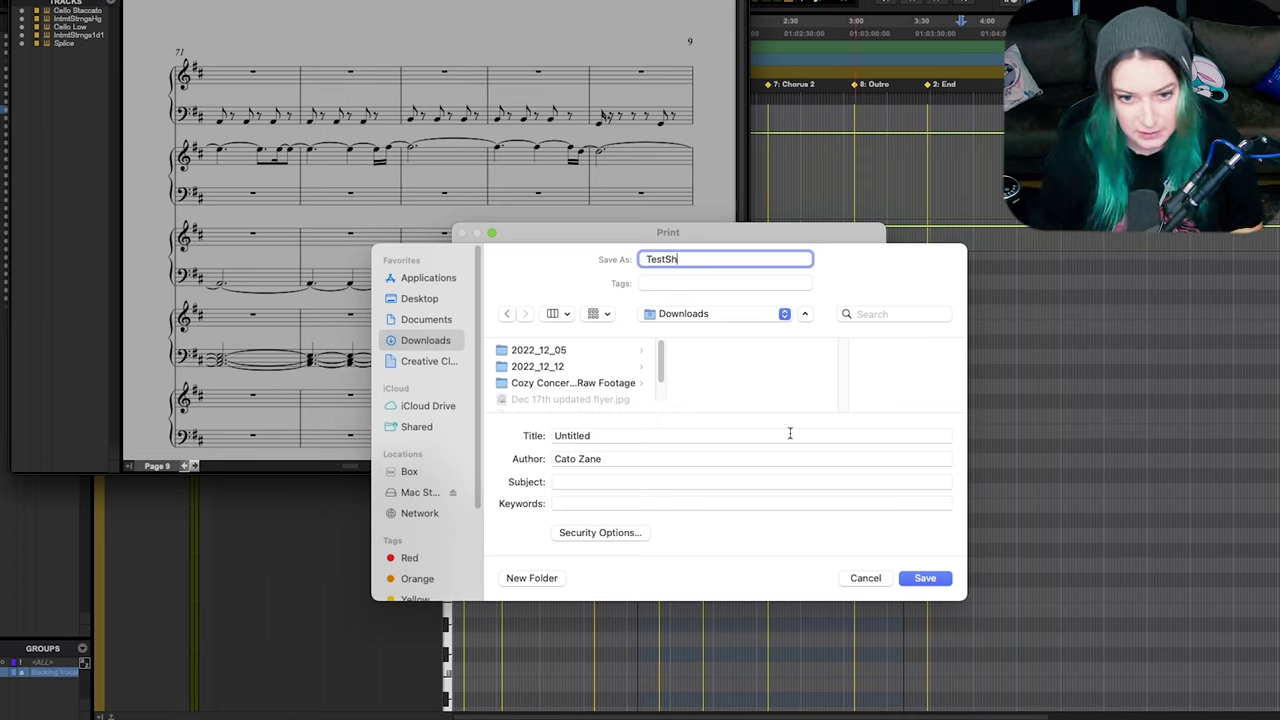
text(eetMusic)
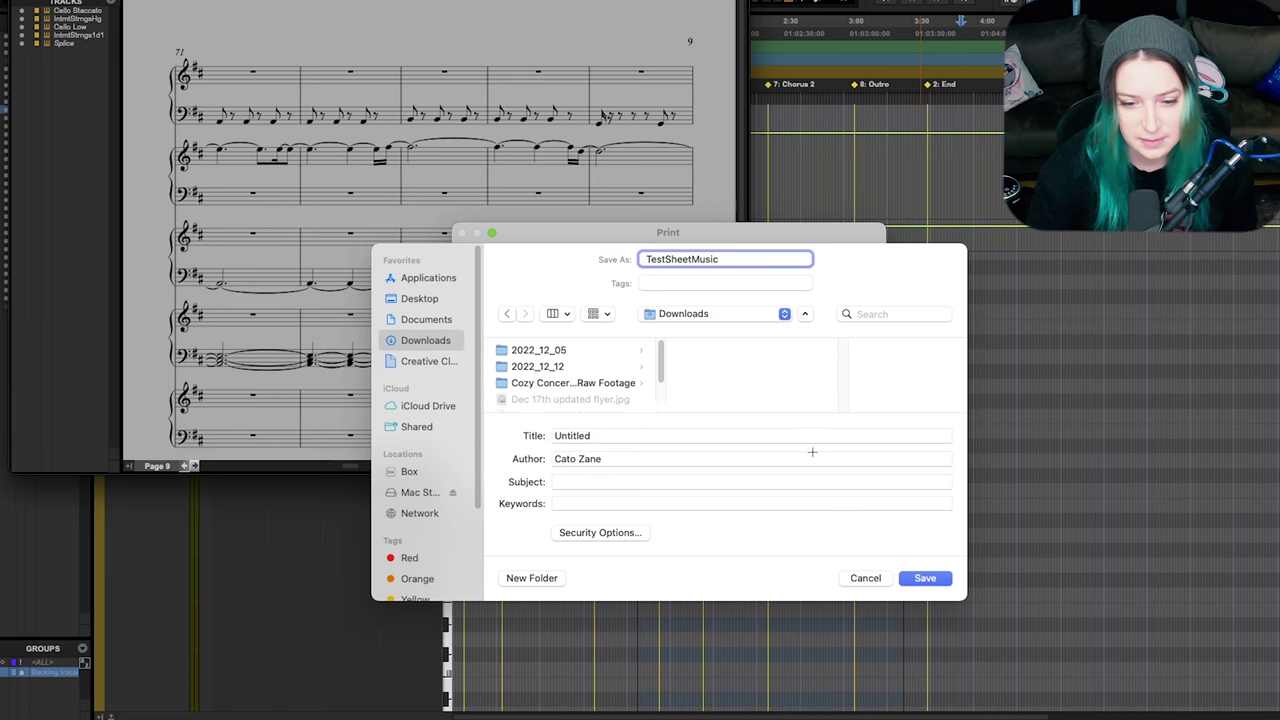
click(904, 579)
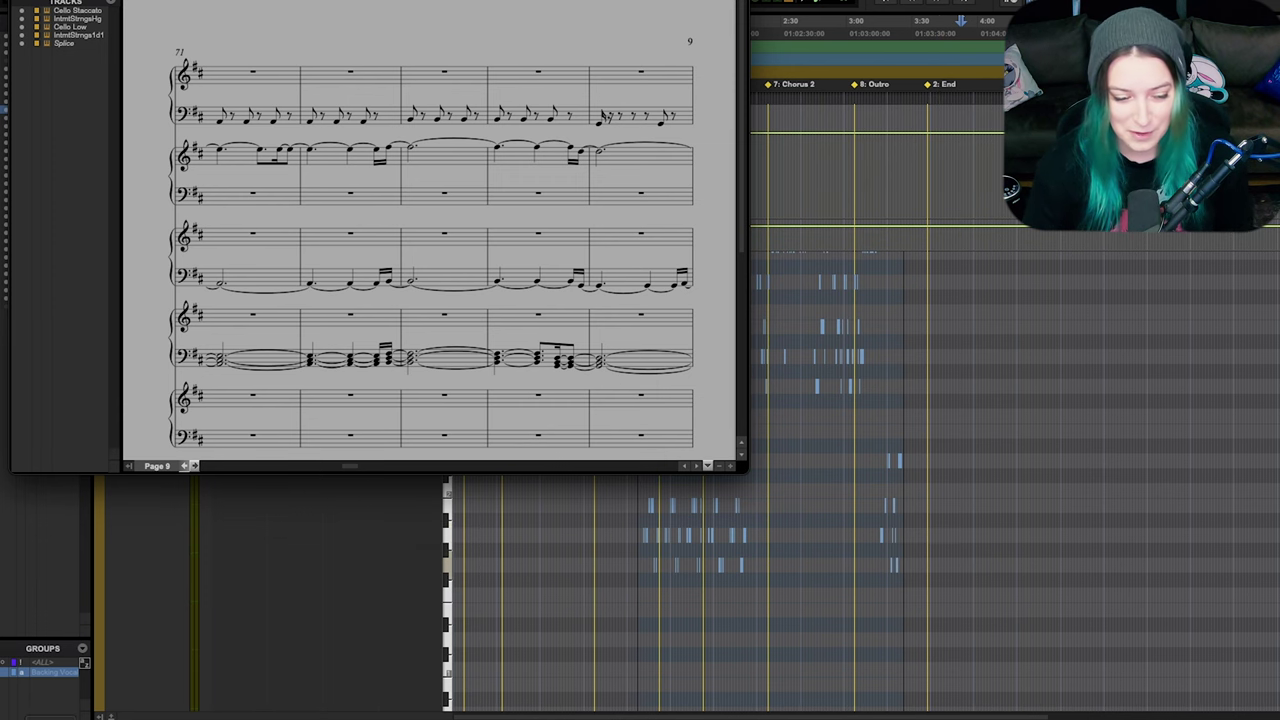
key(super+alt+l)
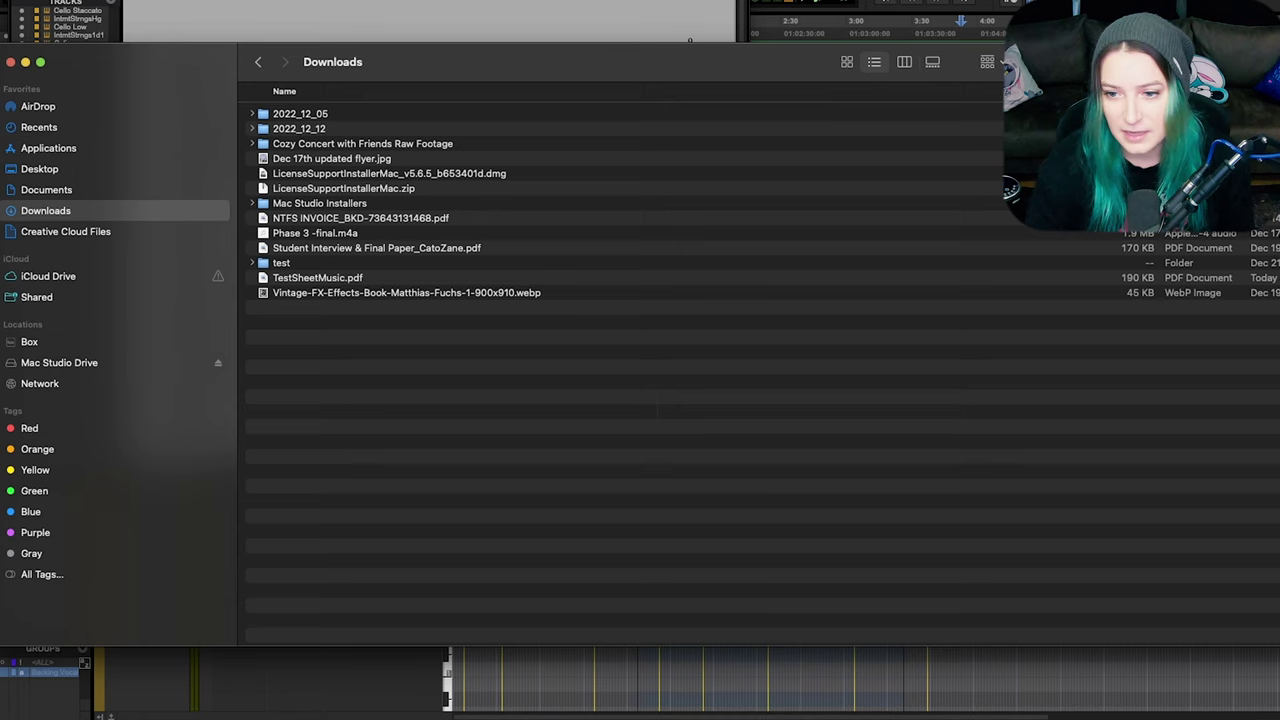
Sort Downloads newest first by Date Added and open TestSheetMusic.pdf
click(1250, 91)
click(1200, 113)
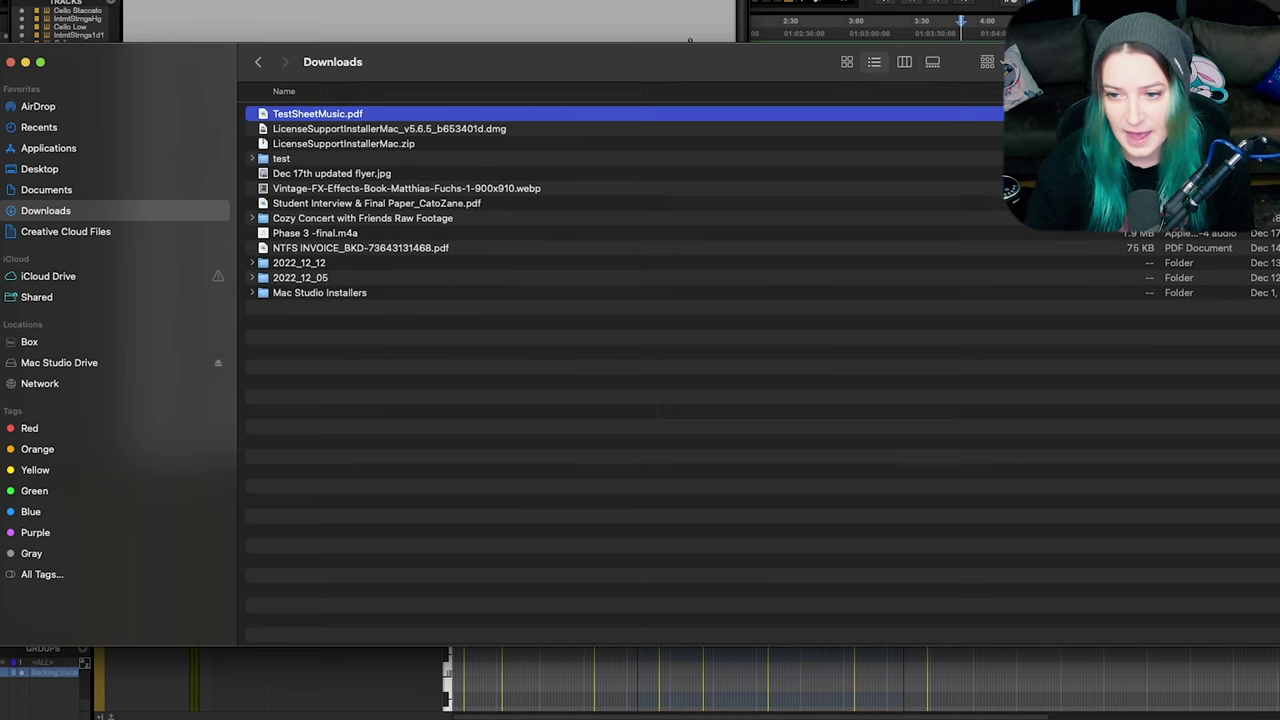
double_click(318, 116)
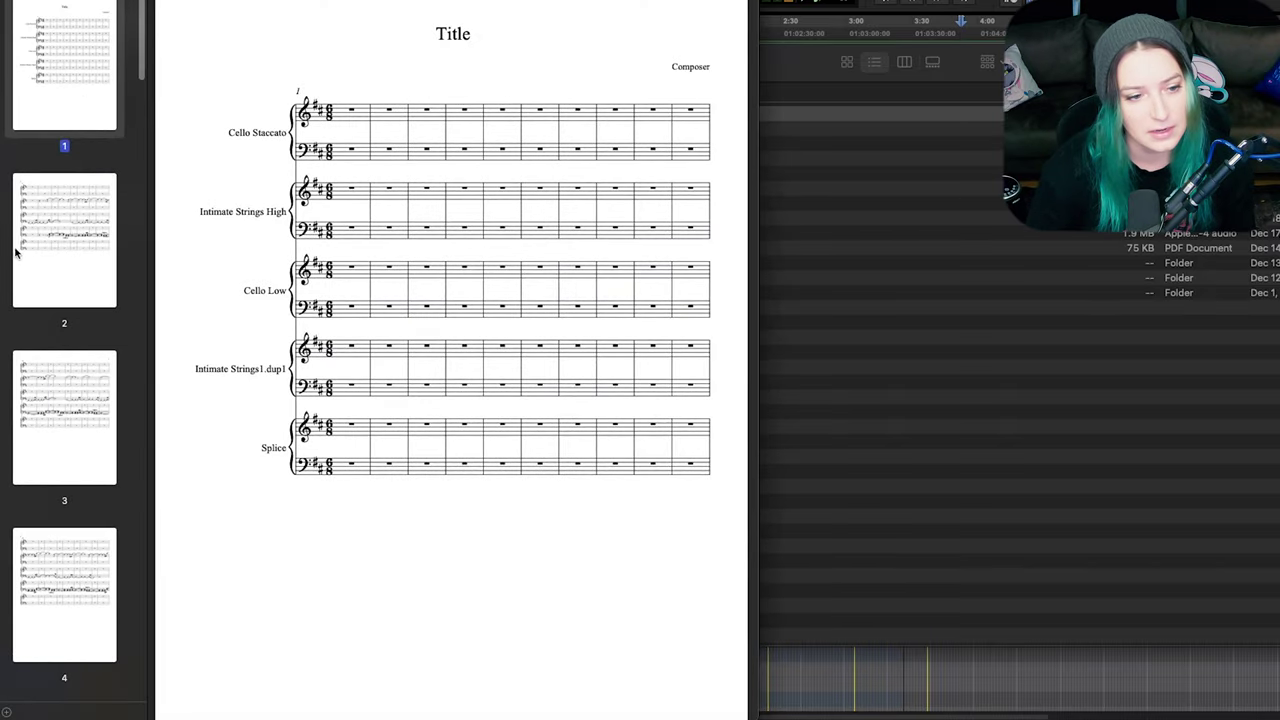
click(27, 252)
click(57, 445)
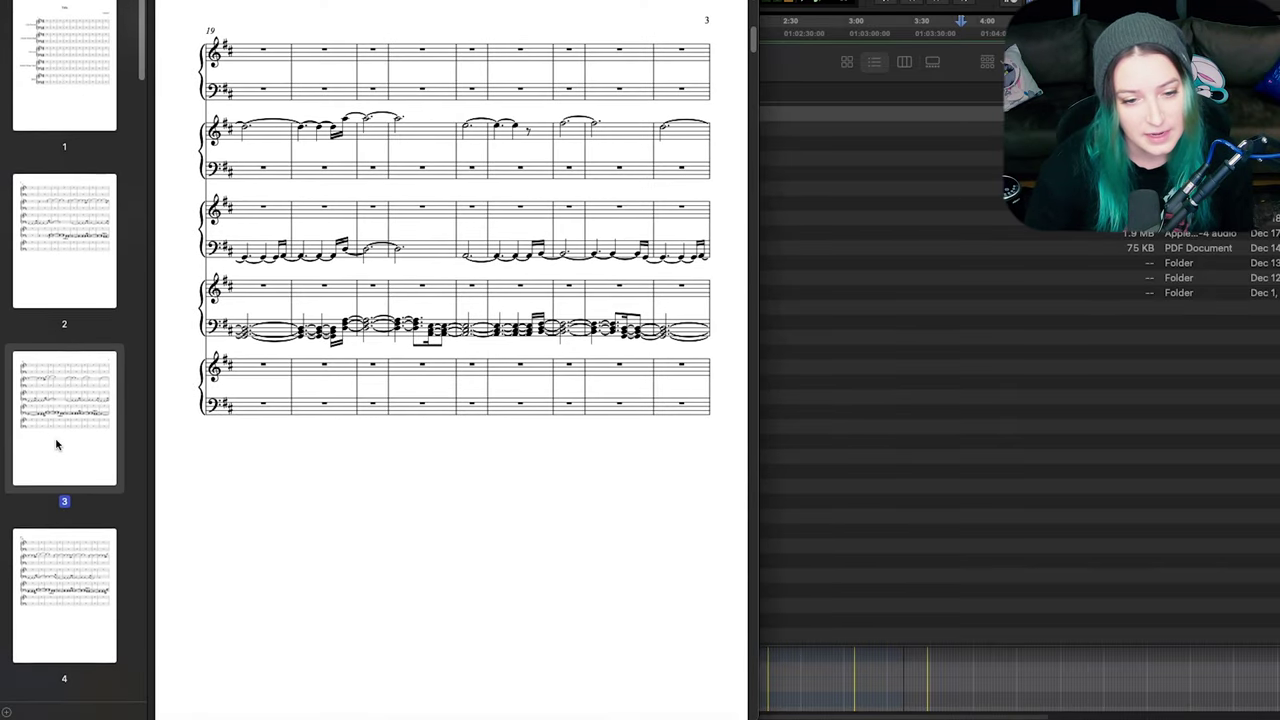
click(47, 547)
scroll(46, 543, down, 2)
click(49, 651)
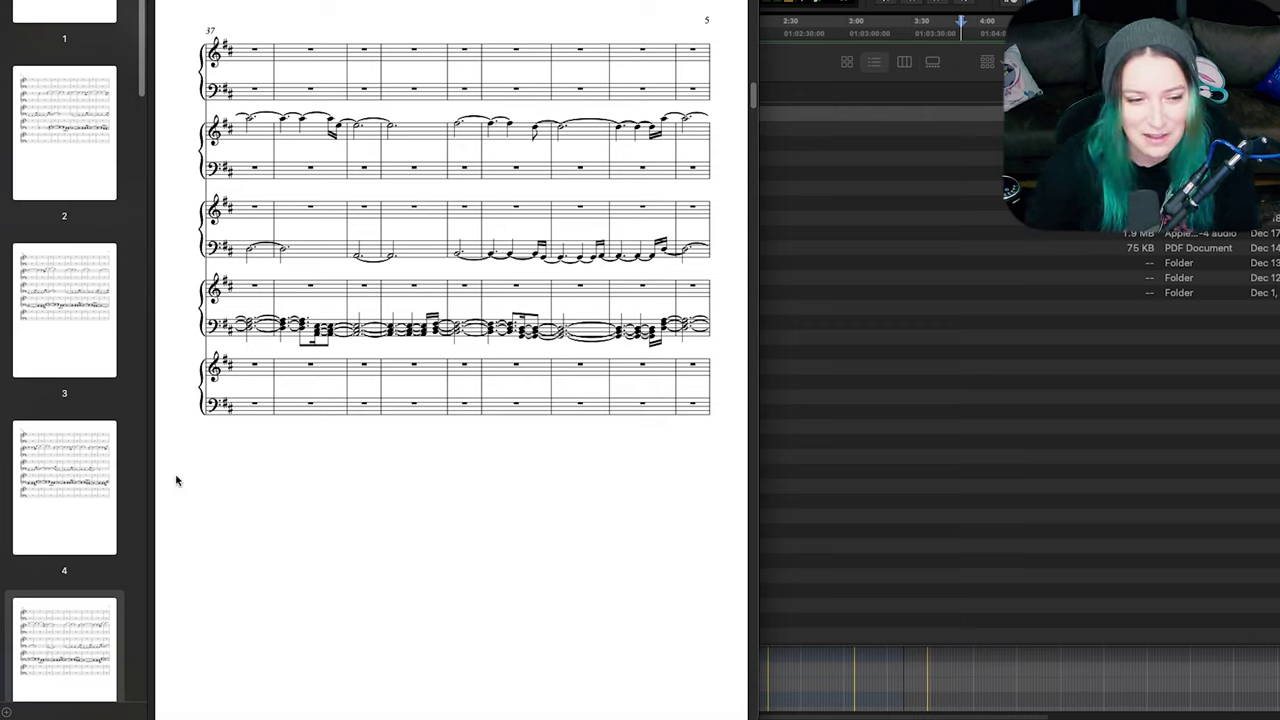
scroll(55, 376, up, 2)
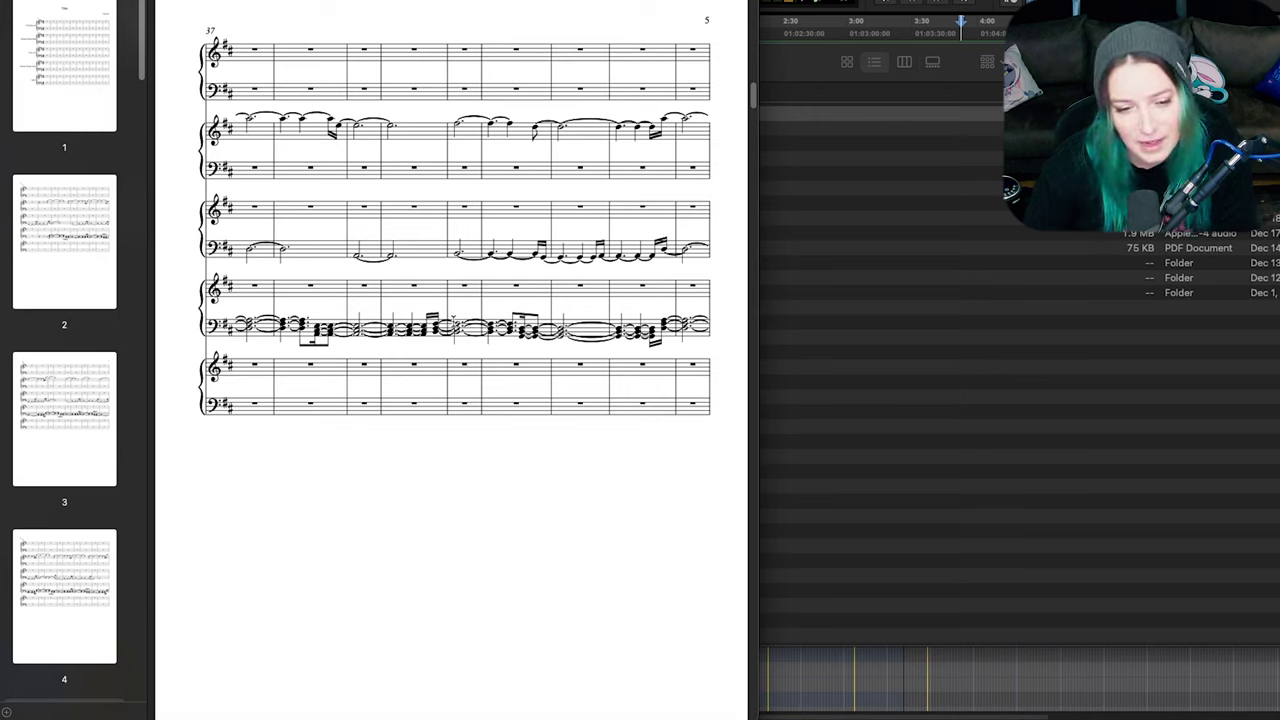
click(57, 99)
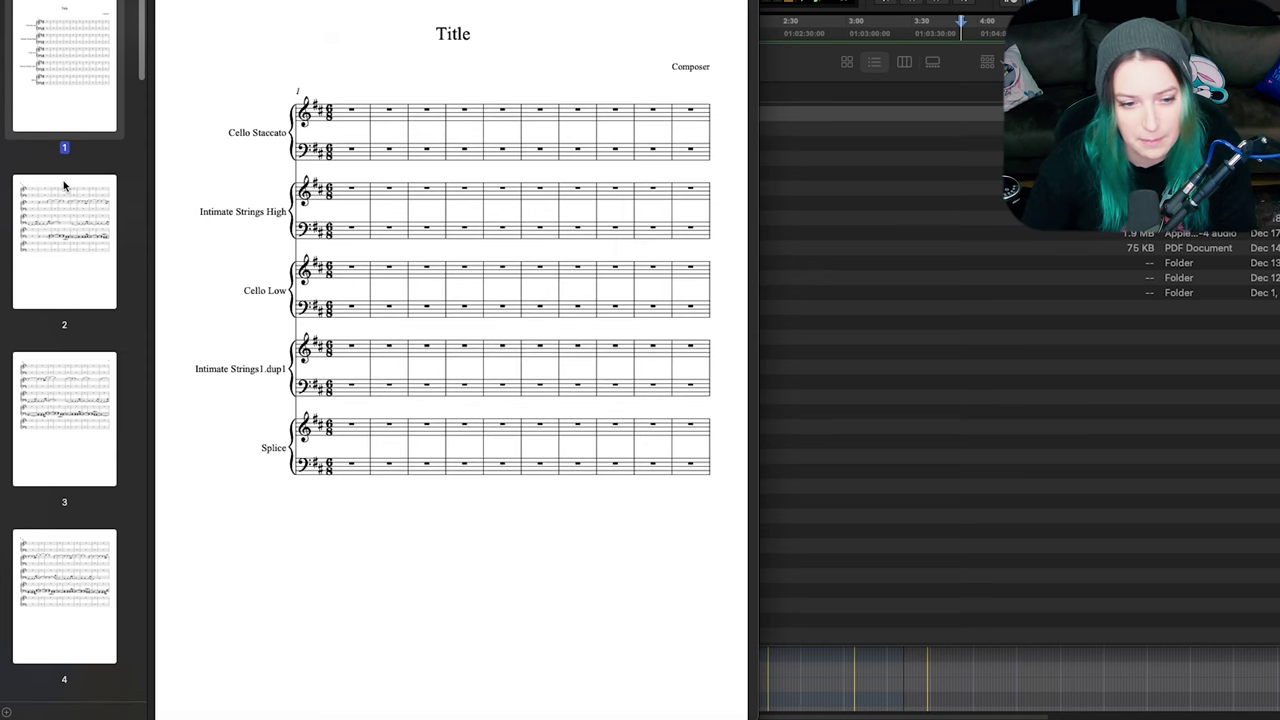